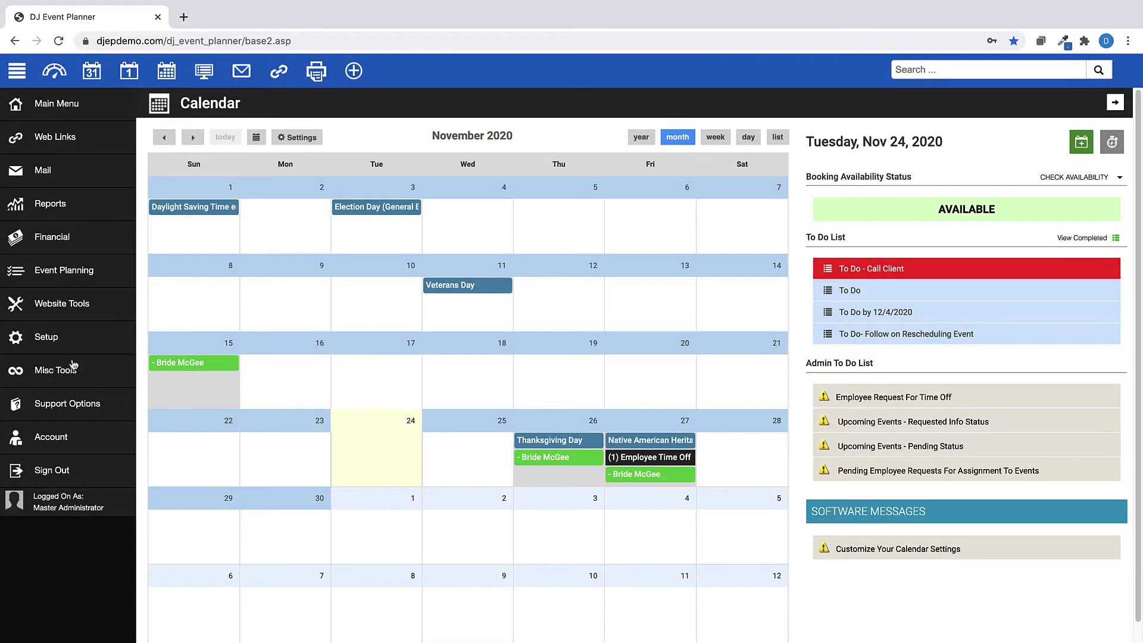
# Reload the November 2020 calendar view.
pyautogui.click(92, 80)
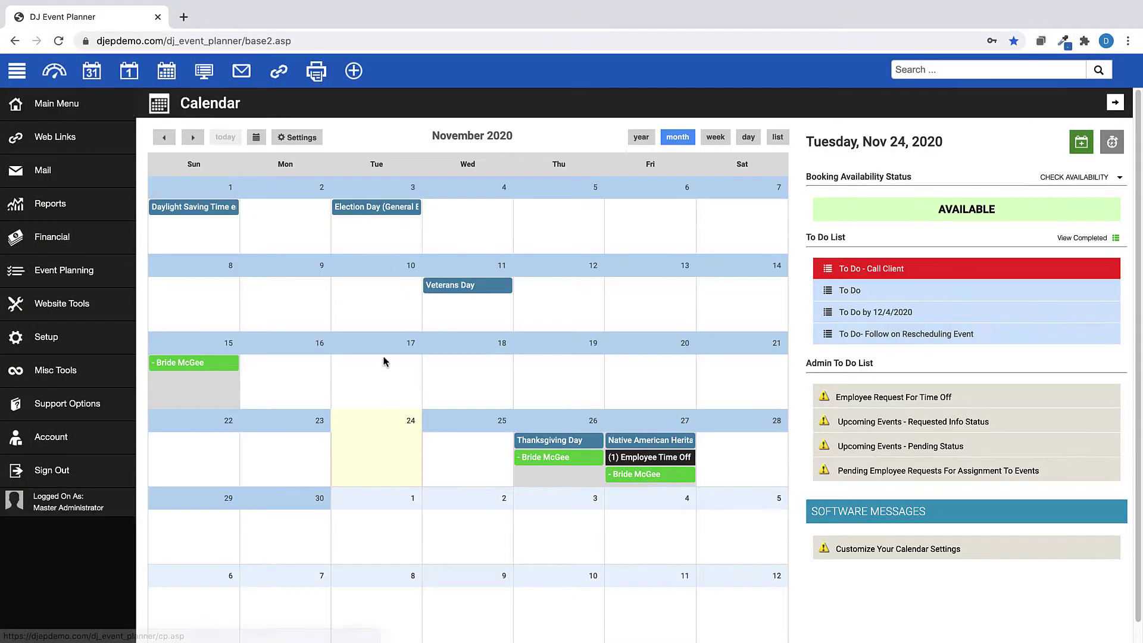
# Open the November 26, 2020 wedding from the Events List and review its Details, Booking and Client tabs.
pyautogui.click(204, 71)
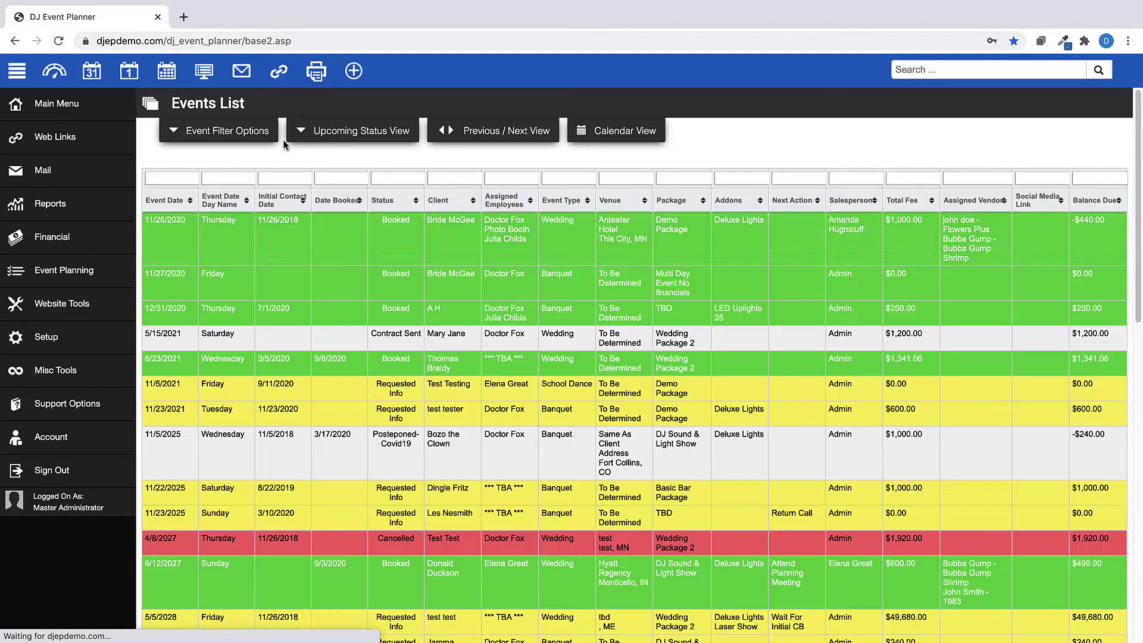
pyautogui.click(433, 237)
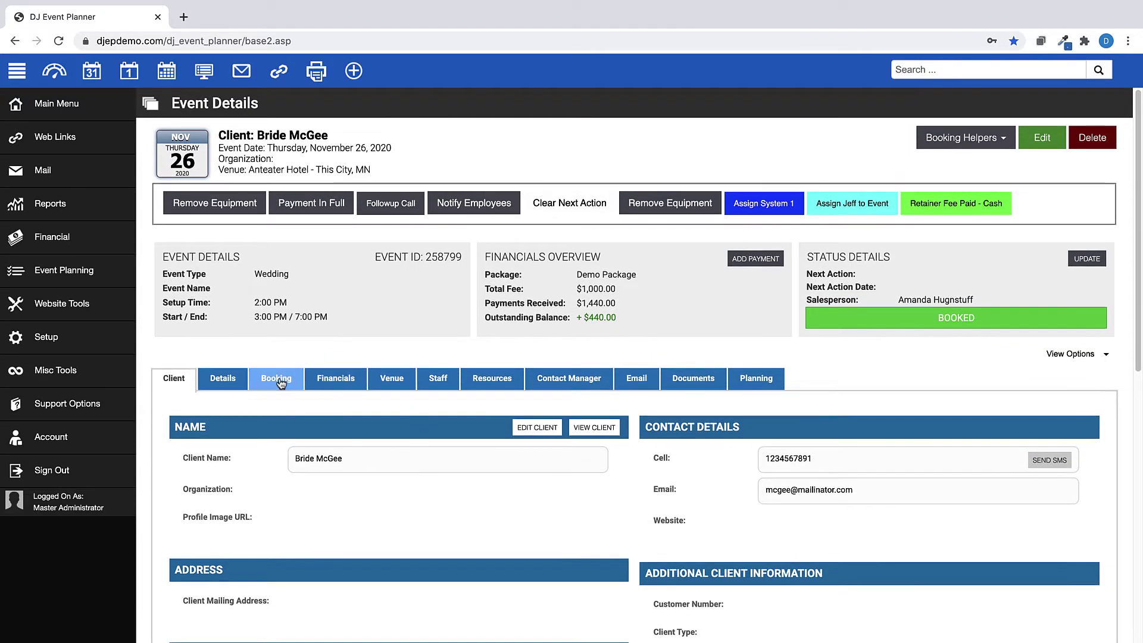
pyautogui.click(243, 381)
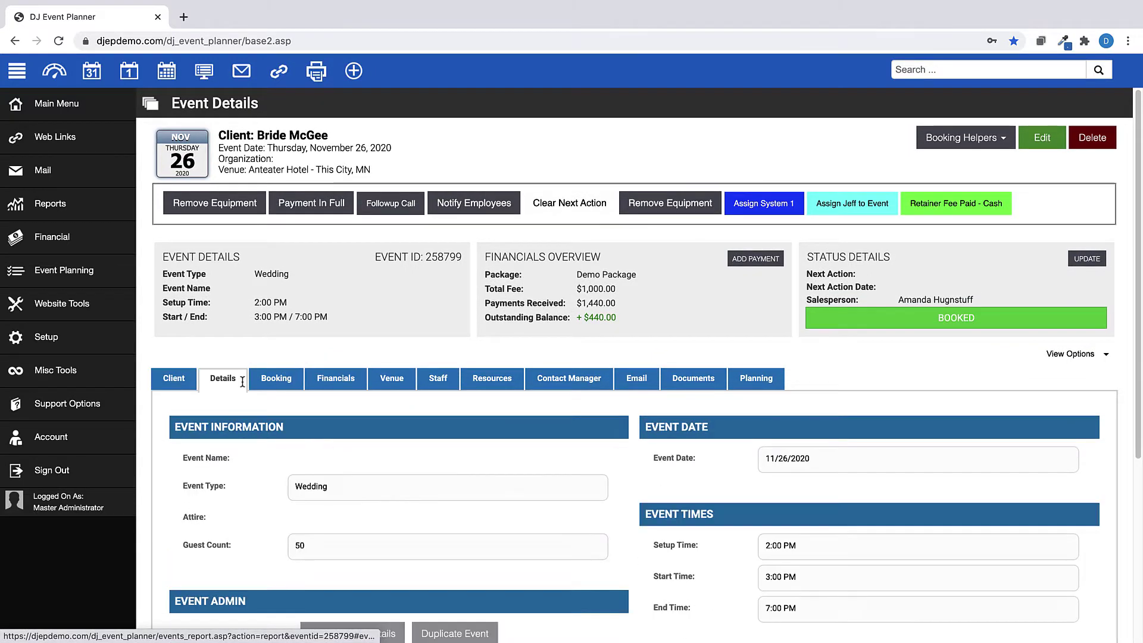
pyautogui.click(268, 383)
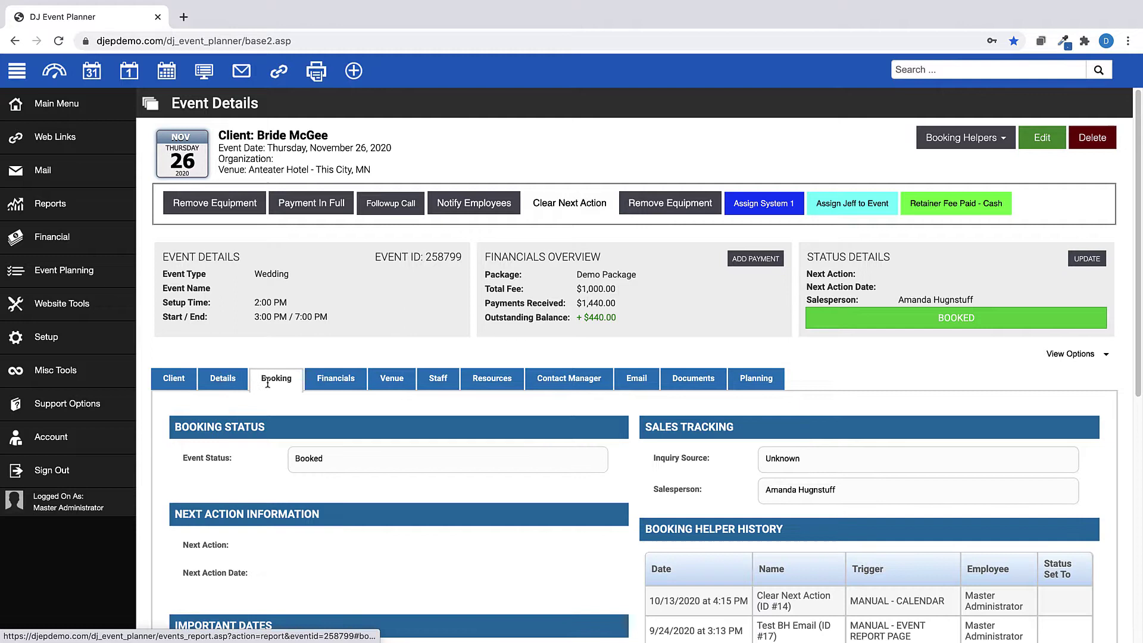
pyautogui.click(178, 380)
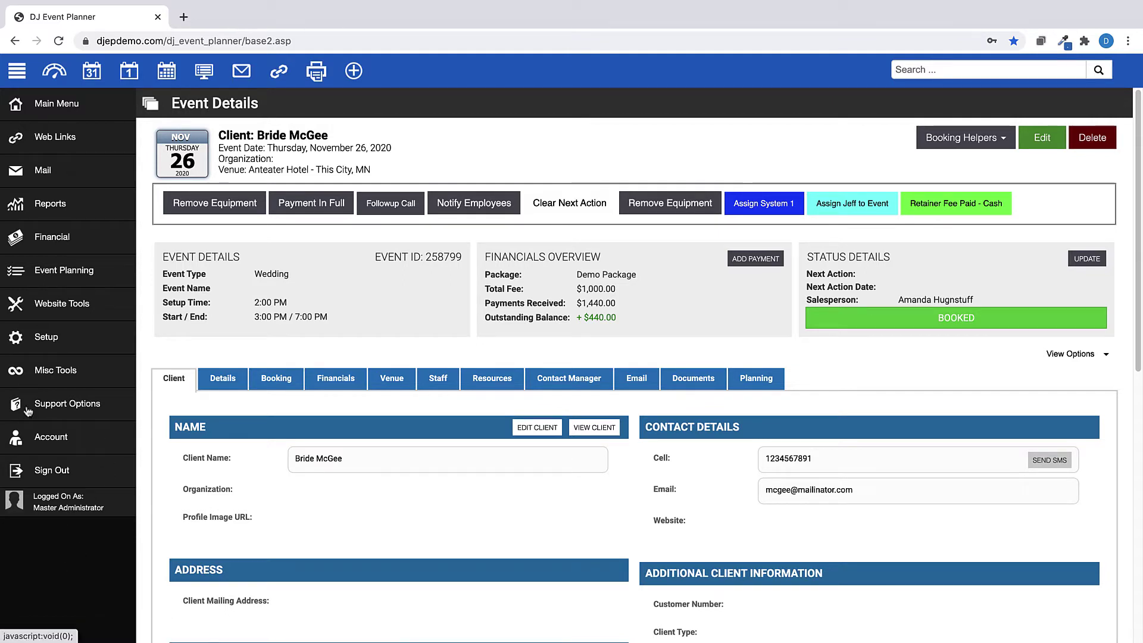
# Open Setup > Application > Event Form and set the default event type to Wedding.
pyautogui.click(37, 341)
pyautogui.click(39, 367)
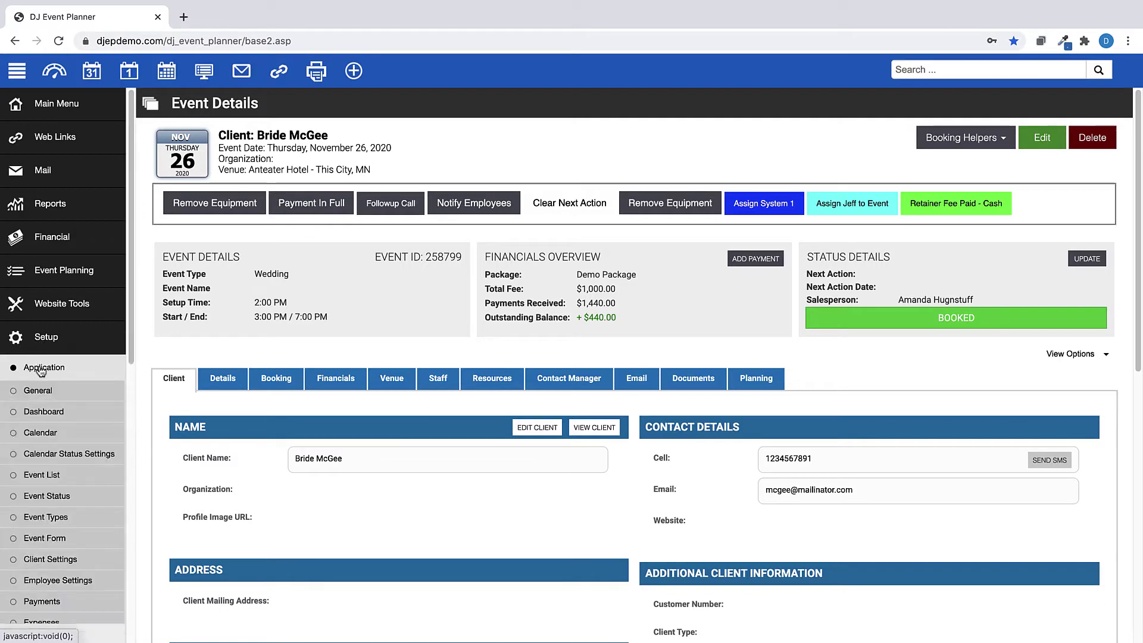
pyautogui.click(52, 540)
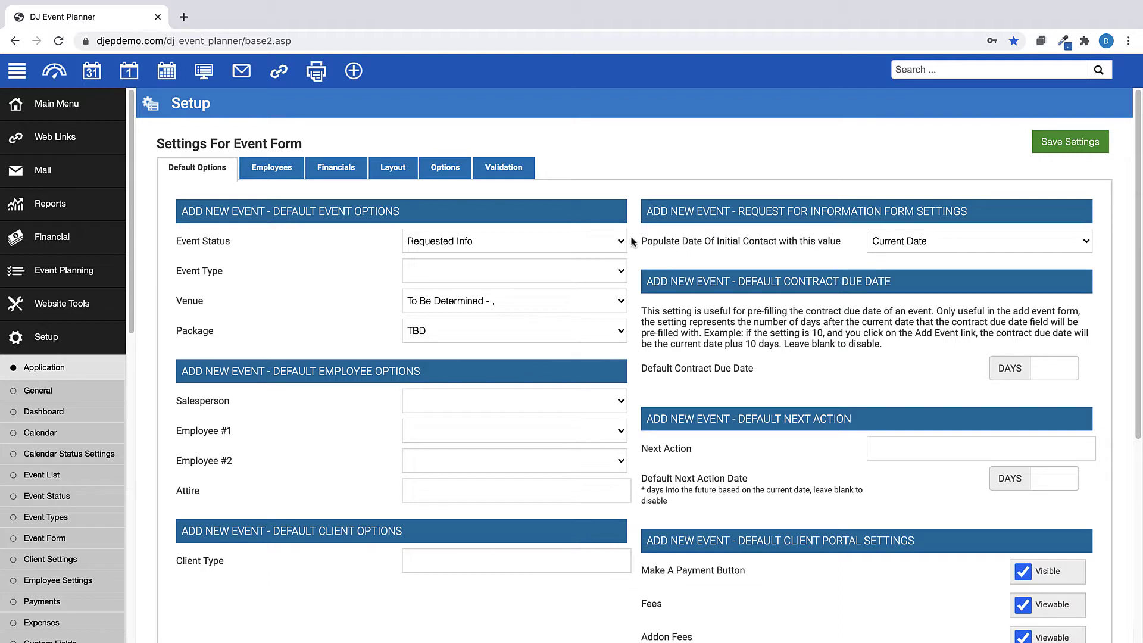
pyautogui.click(622, 274)
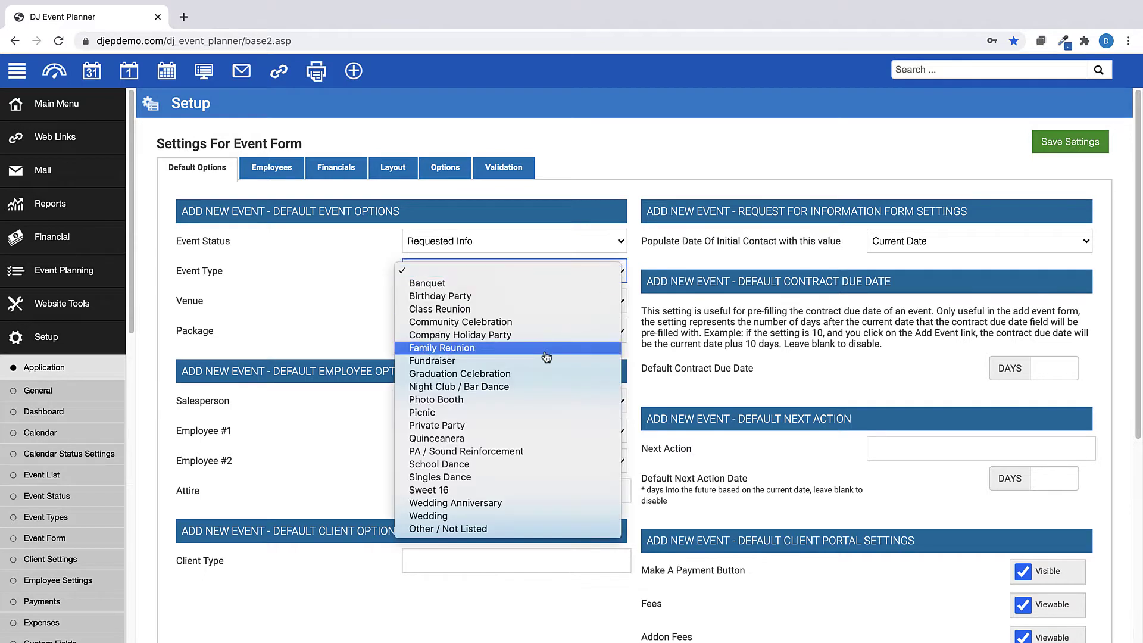
pyautogui.click(459, 516)
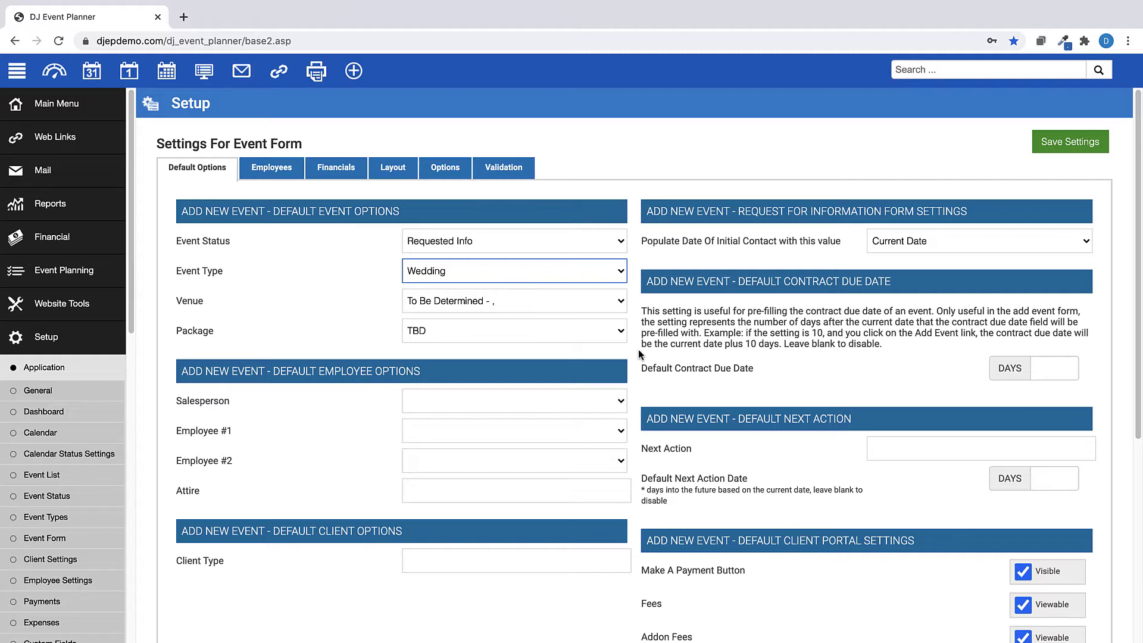
pyautogui.scroll(-2, 310, 352)
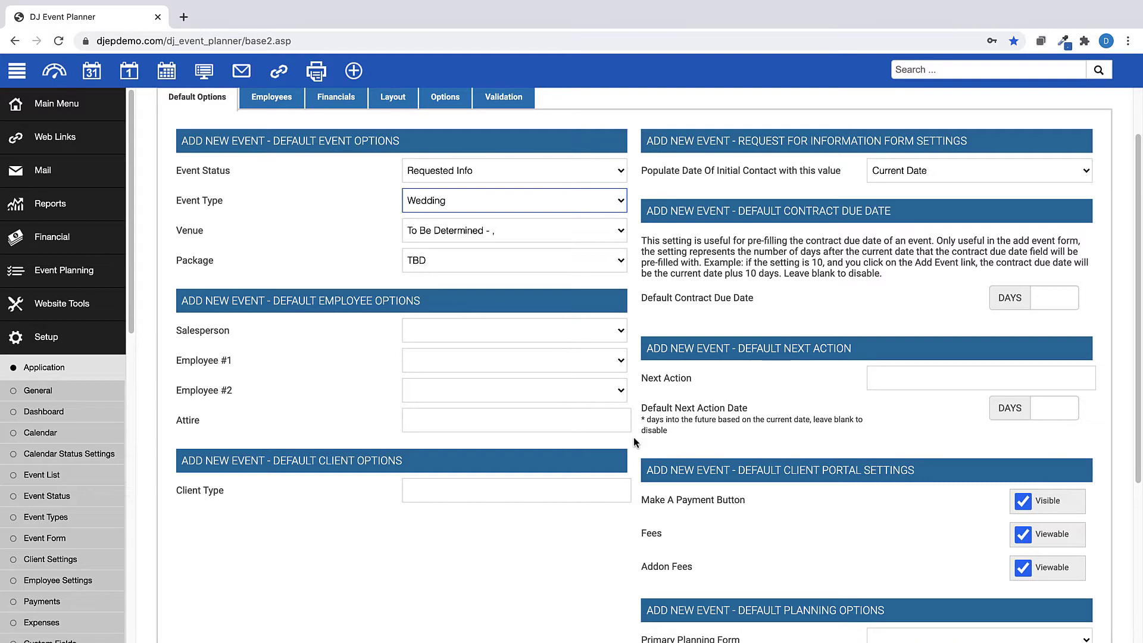
pyautogui.scroll(2, 815, 250)
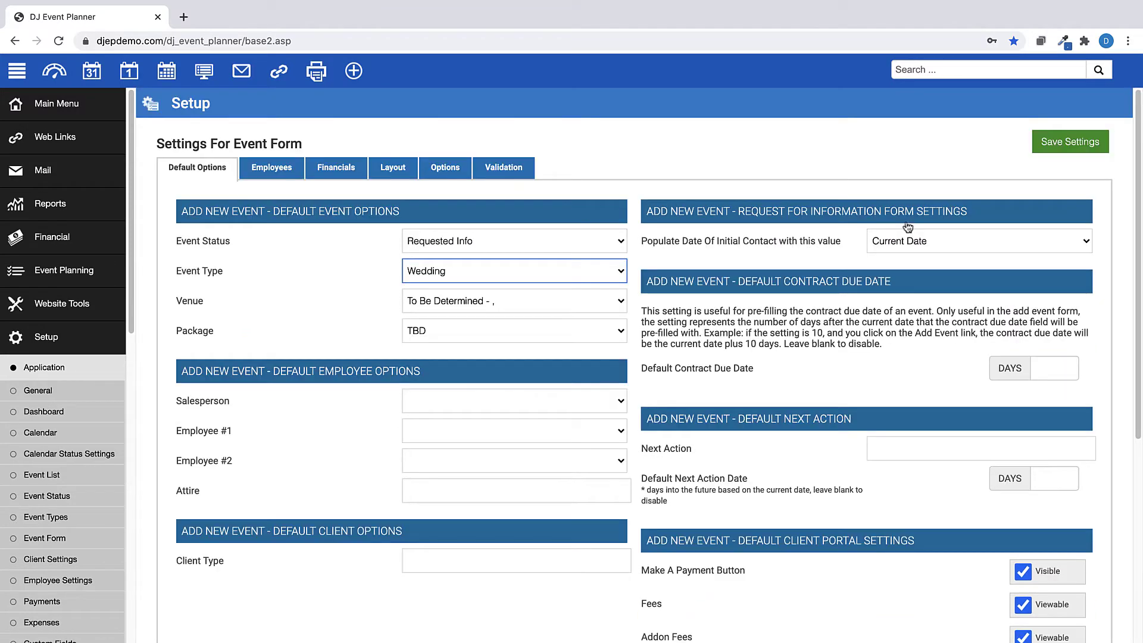
pyautogui.click(990, 250)
pyautogui.click(988, 238)
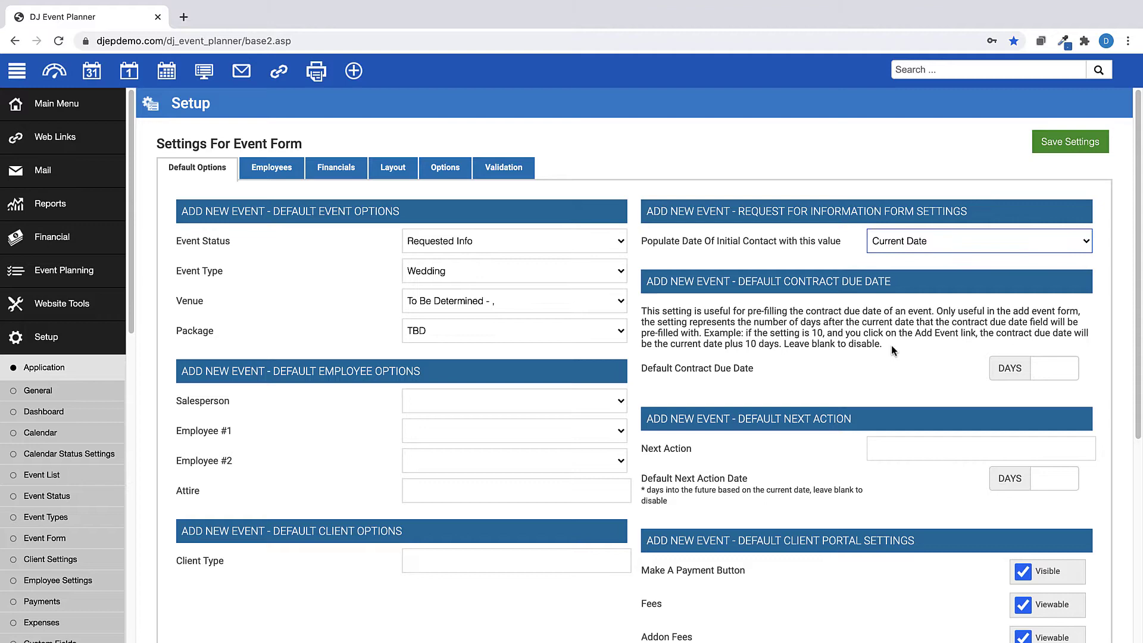
pyautogui.scroll(-2, 912, 363)
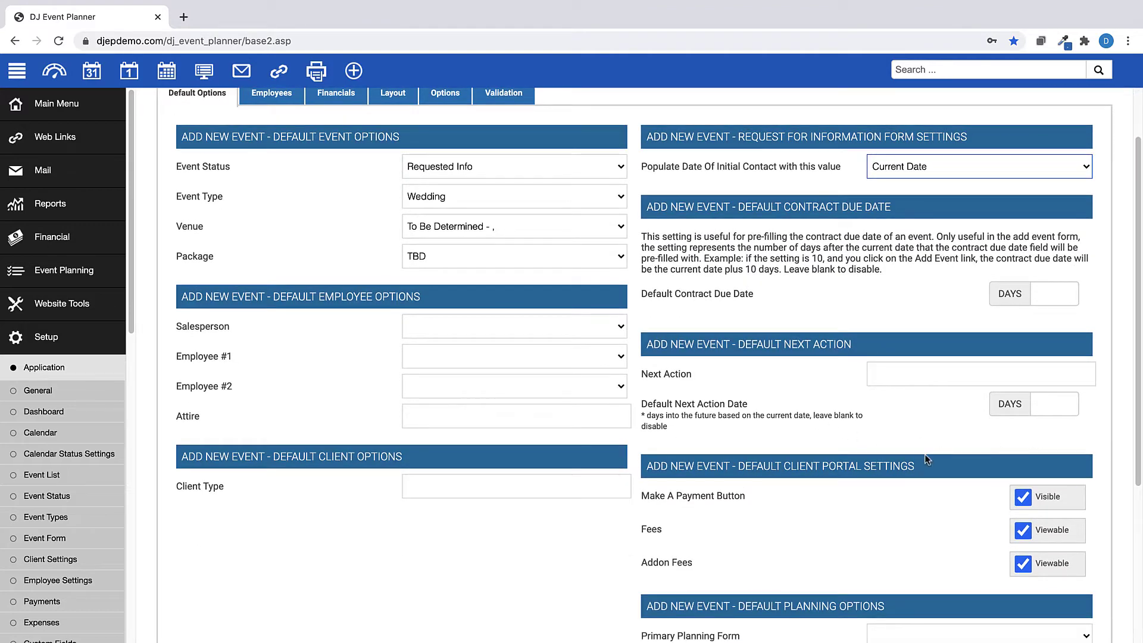
pyautogui.scroll(-3, 905, 488)
pyautogui.scroll(-1, 905, 490)
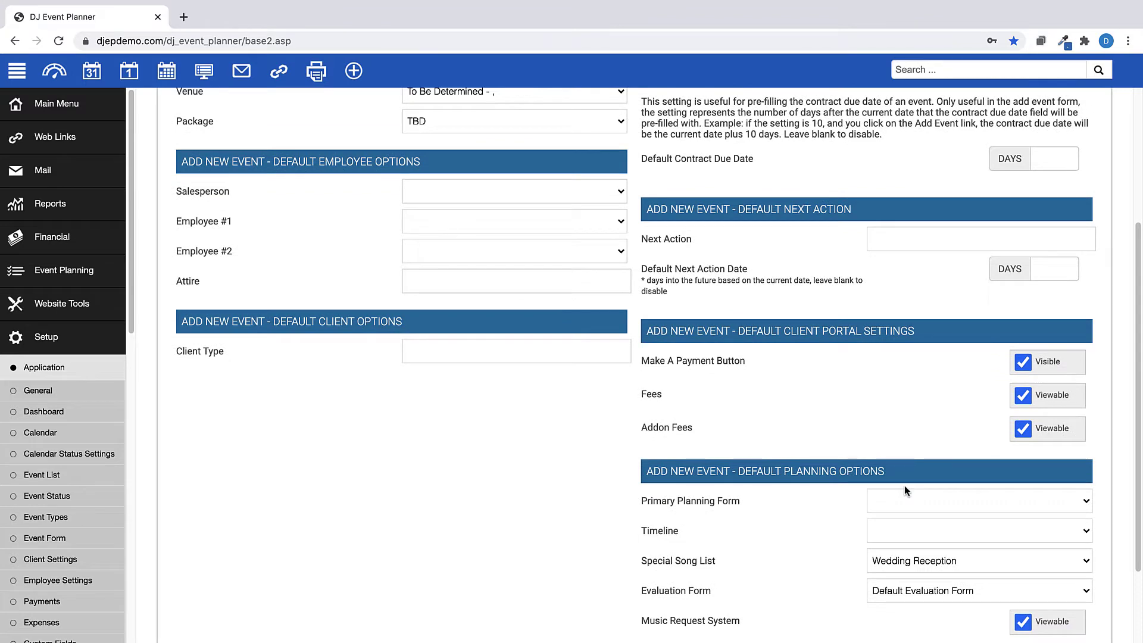
pyautogui.scroll(-3, 905, 484)
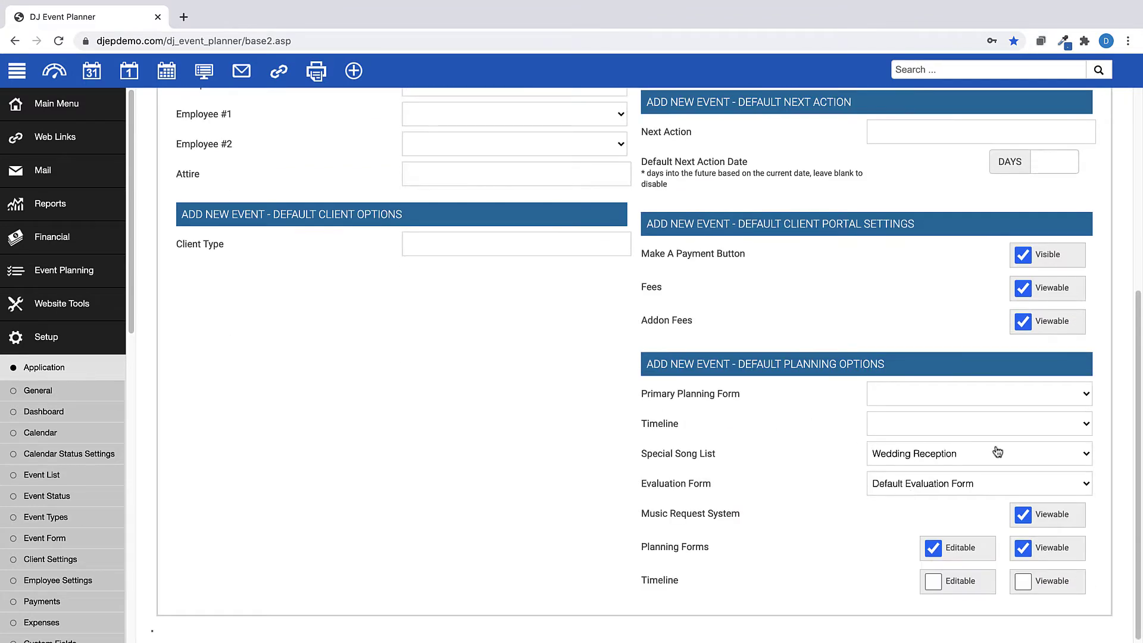
pyautogui.scroll(-1, 1098, 462)
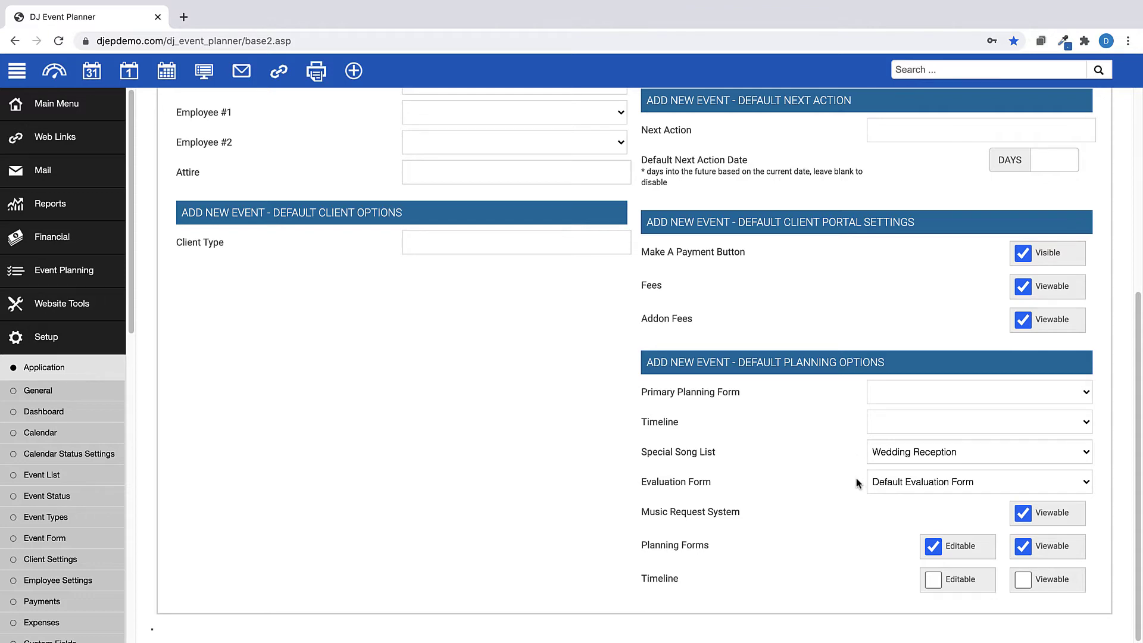
pyautogui.scroll(5, 856, 478)
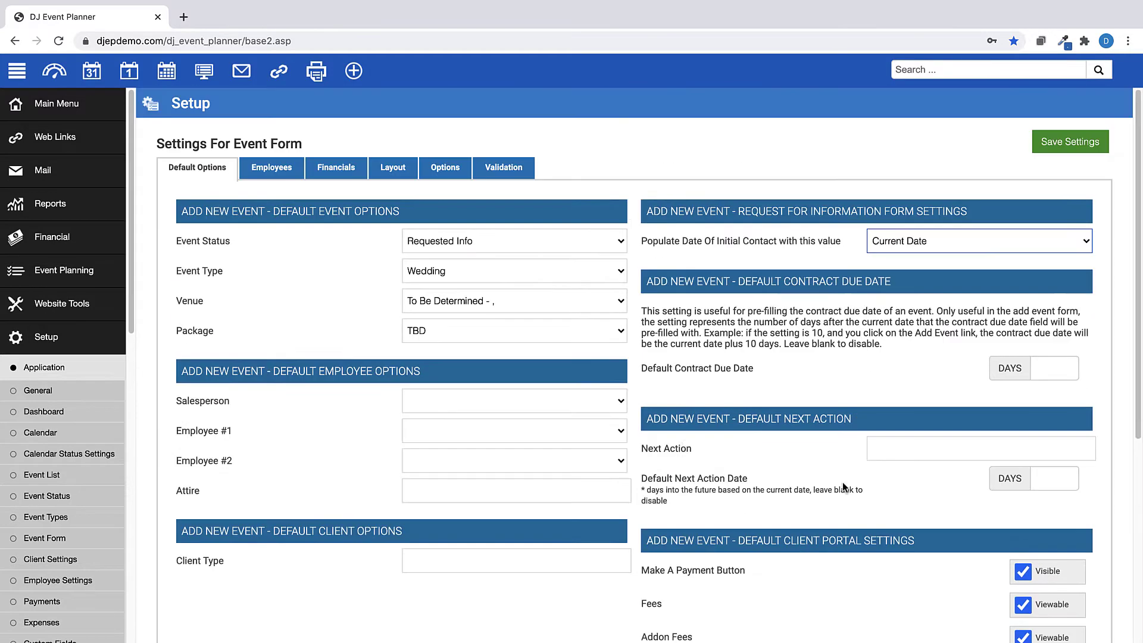
# Review the Employees settings, keeping Alphabetical availability sorting and a 15-employee maximum.
pyautogui.click(280, 175)
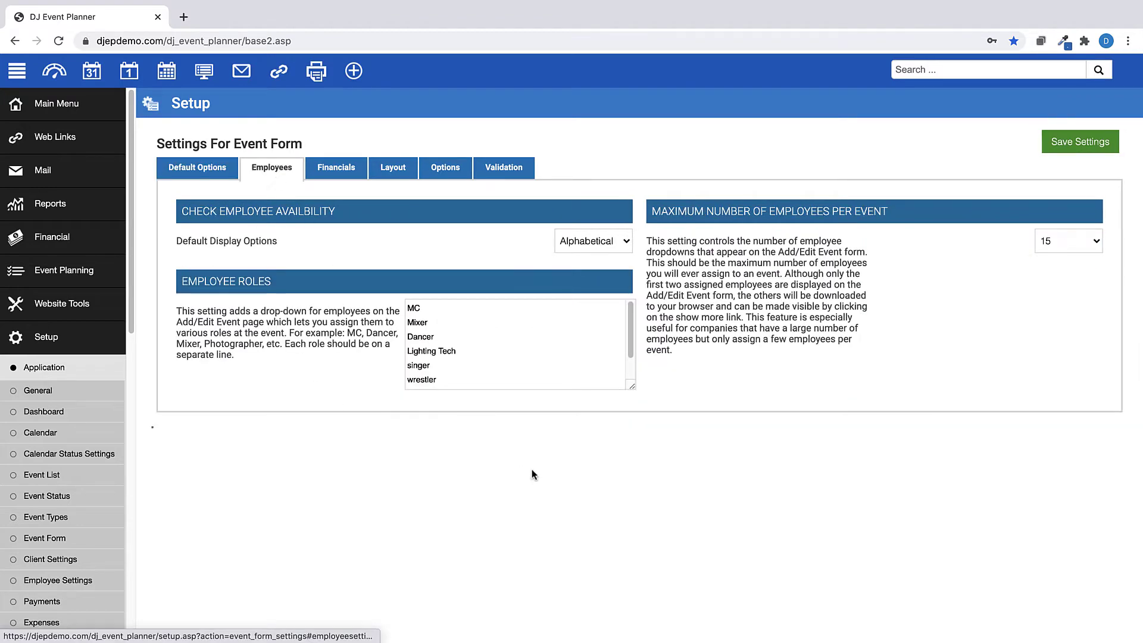
pyautogui.click(625, 246)
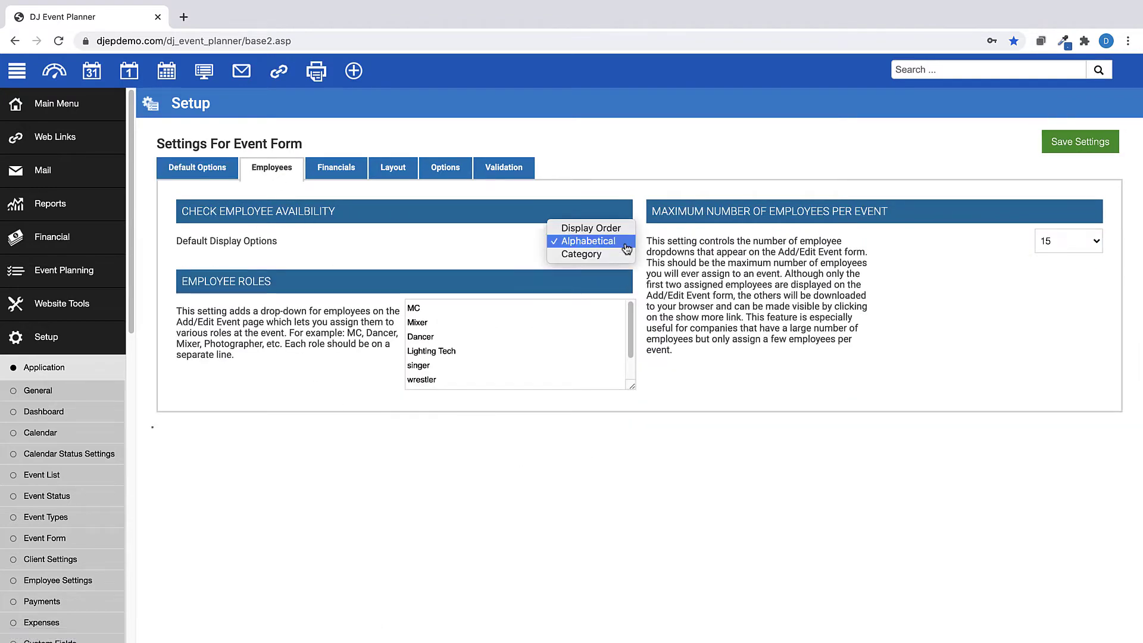
pyautogui.click(626, 248)
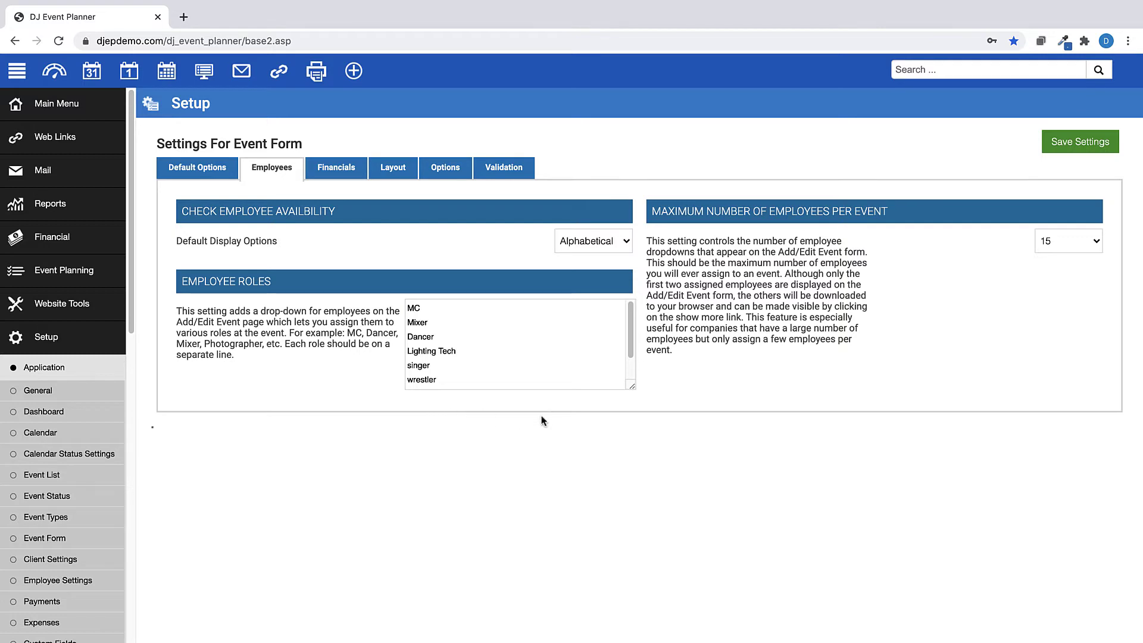
pyautogui.click(1099, 248)
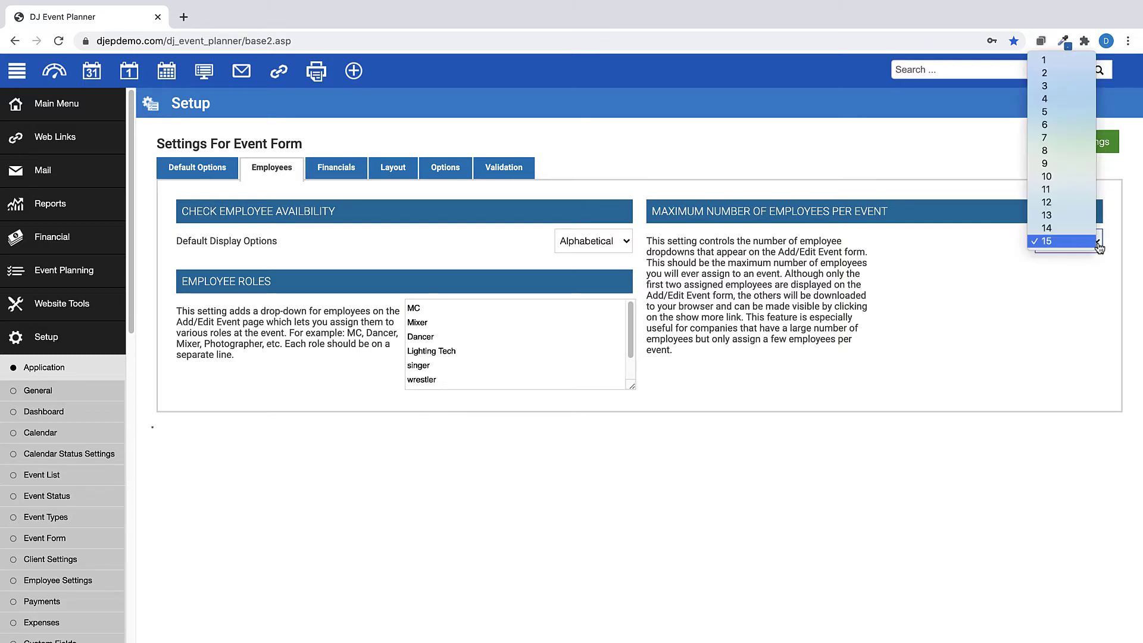
pyautogui.click(1084, 284)
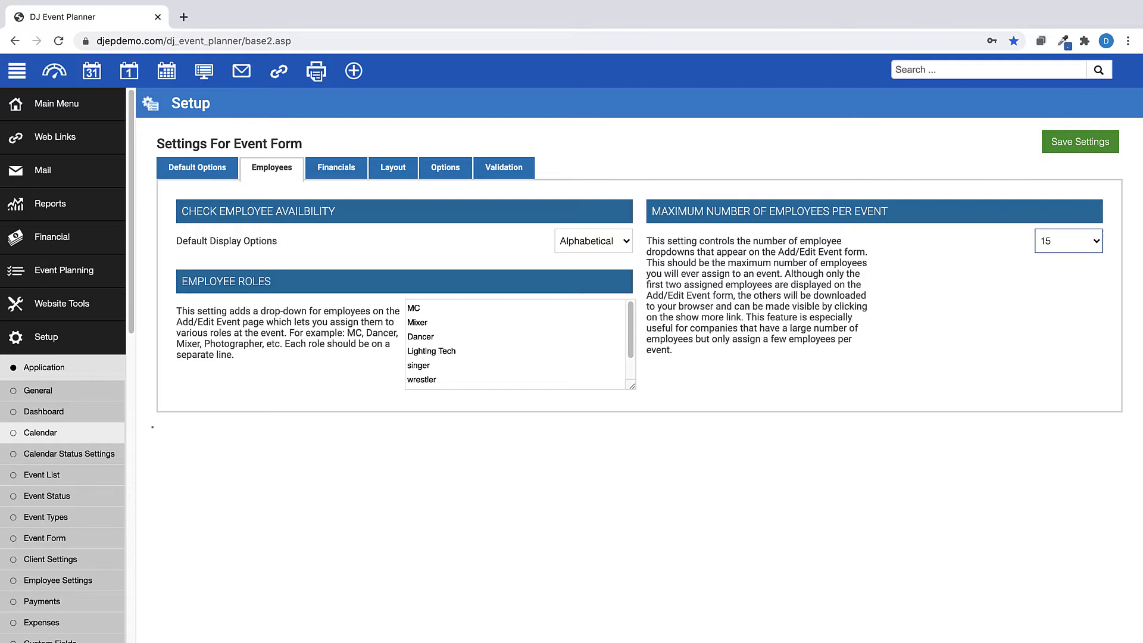
pyautogui.click(330, 171)
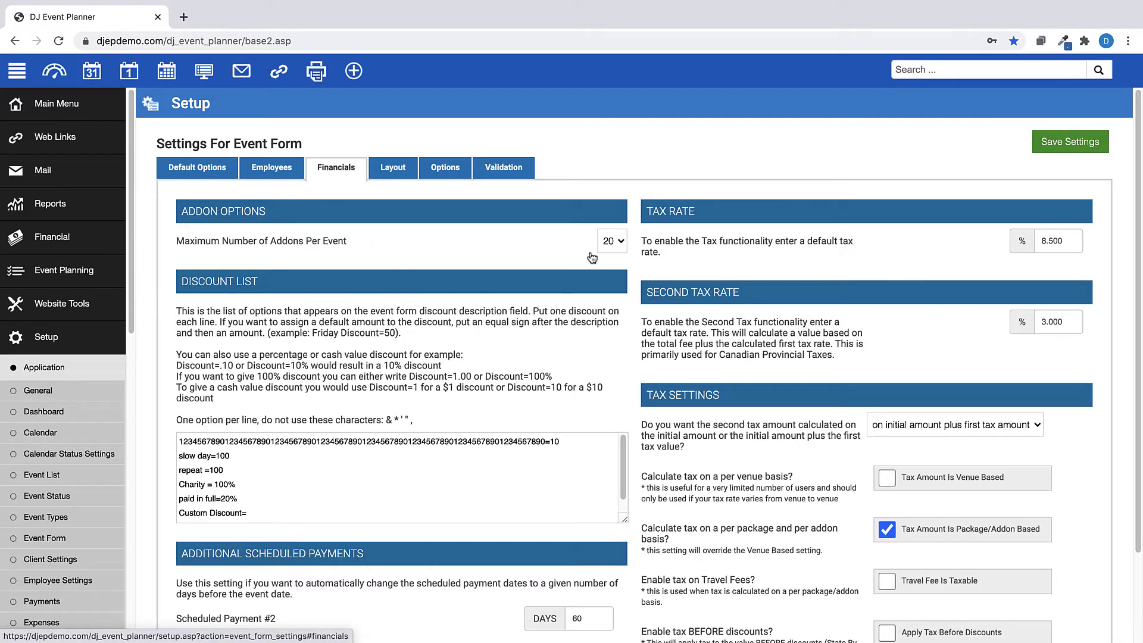
pyautogui.click(622, 245)
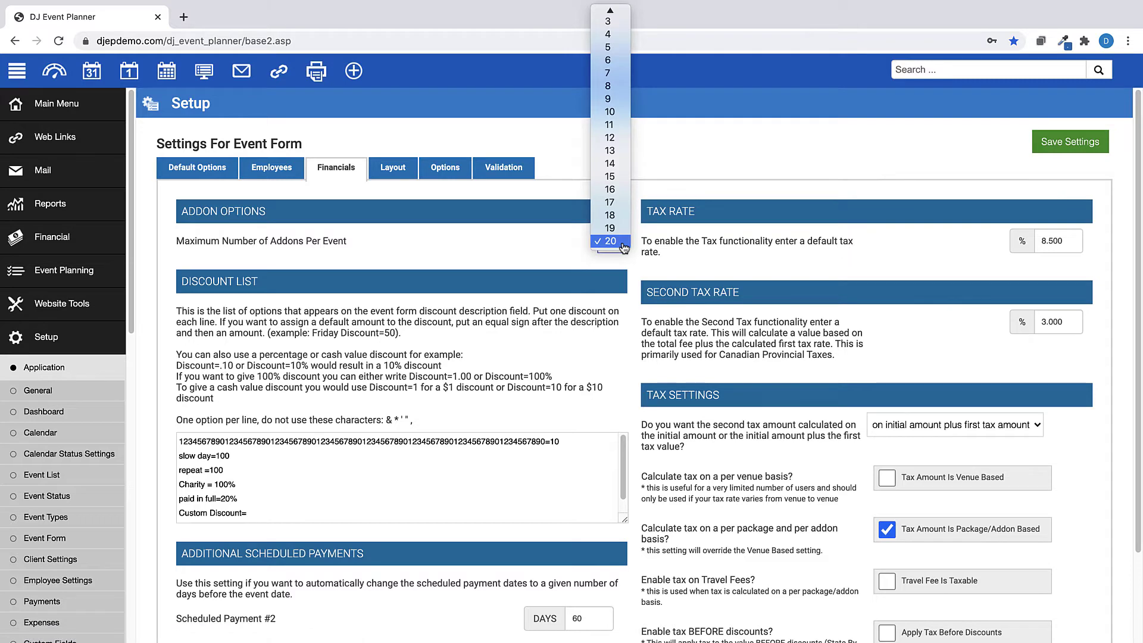
pyautogui.click(622, 243)
pyautogui.scroll(-1, 631, 391)
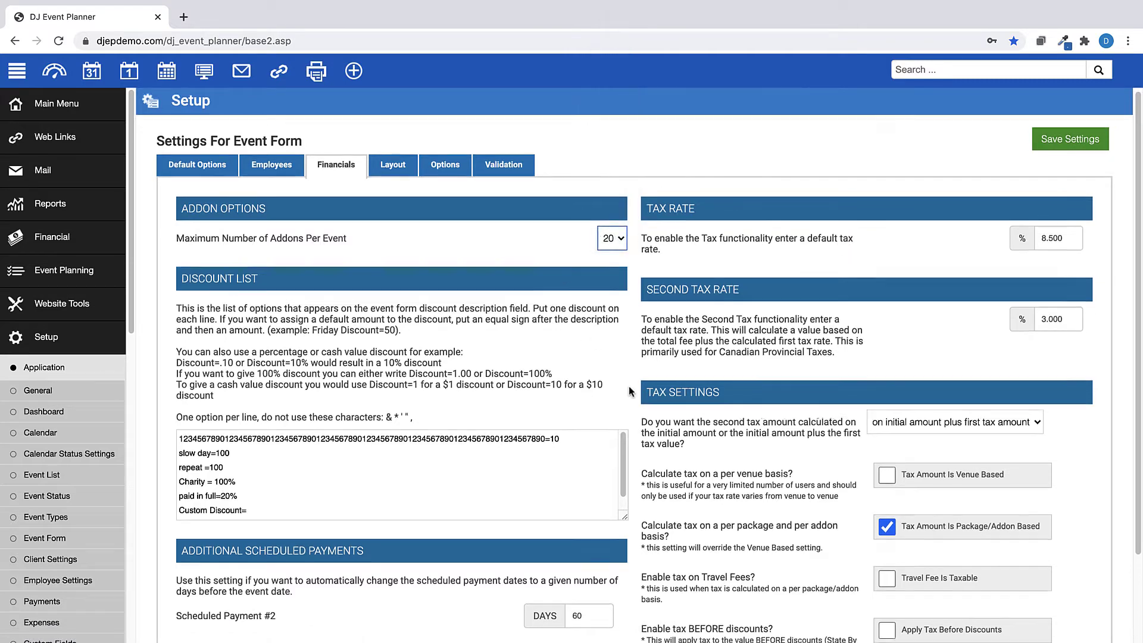
pyautogui.scroll(-2, 631, 391)
pyautogui.scroll(-1, 552, 382)
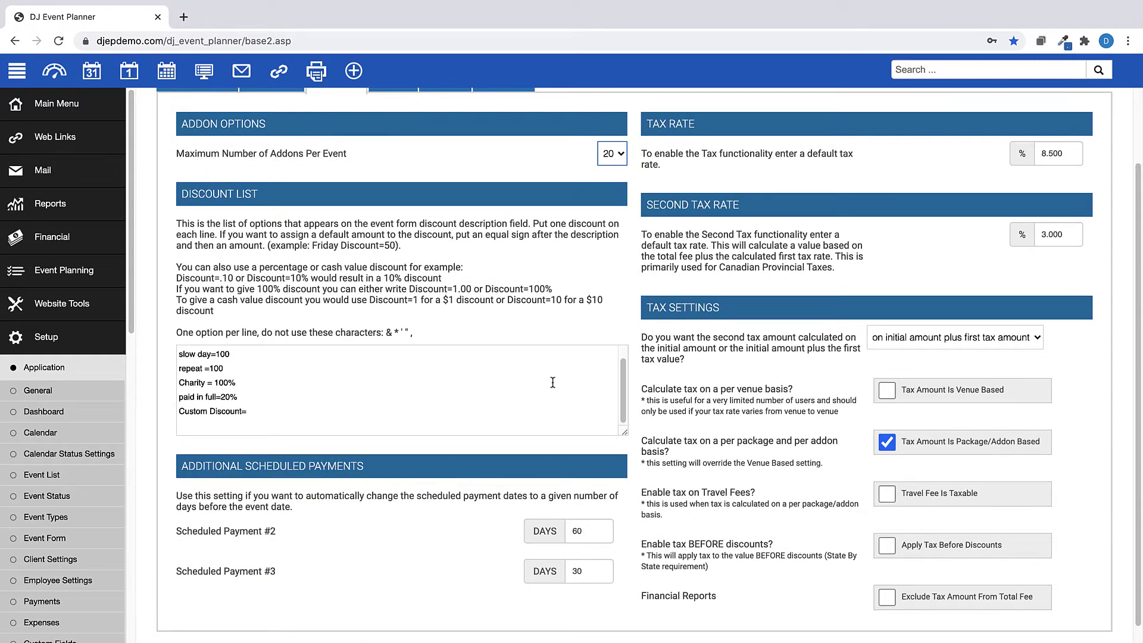
pyautogui.scroll(-1, 513, 491)
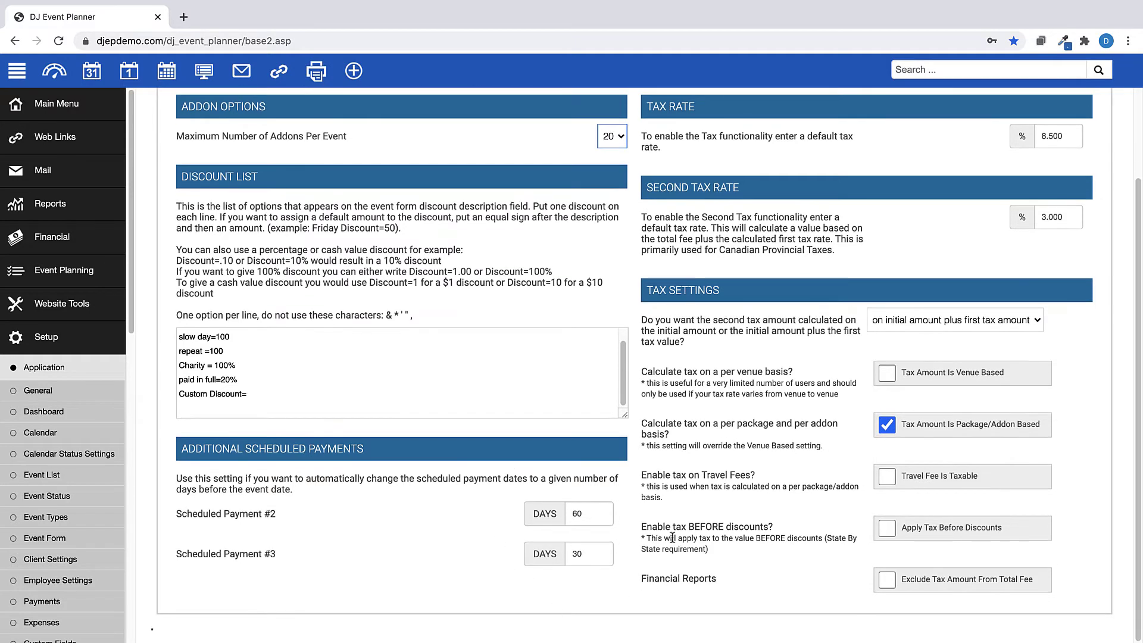
pyautogui.scroll(3, 774, 551)
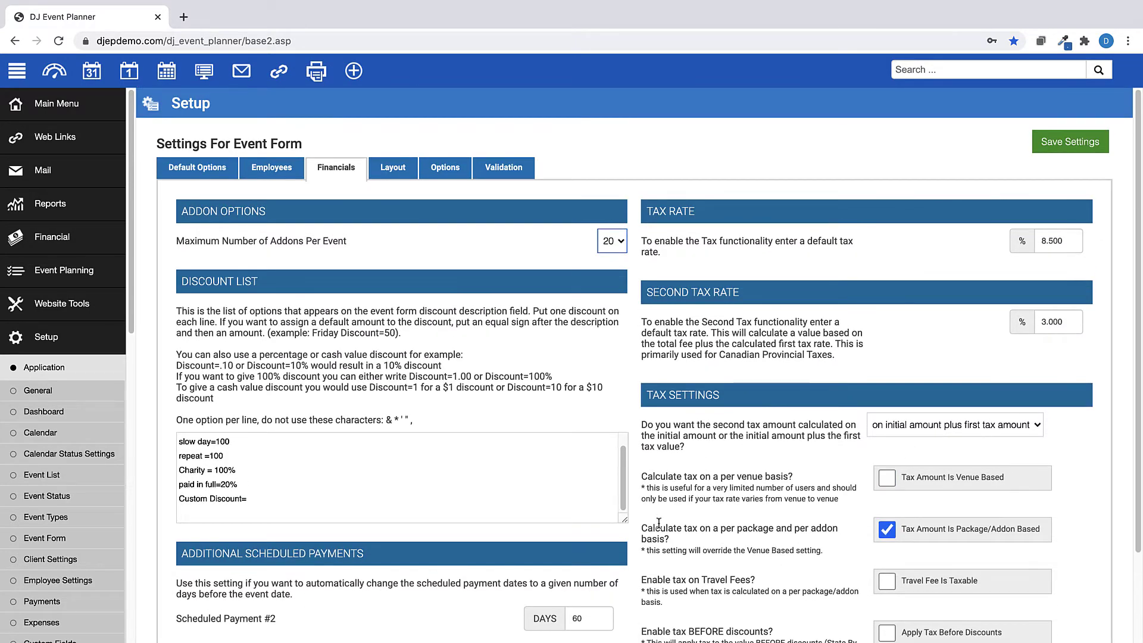
pyautogui.scroll(-2, 659, 523)
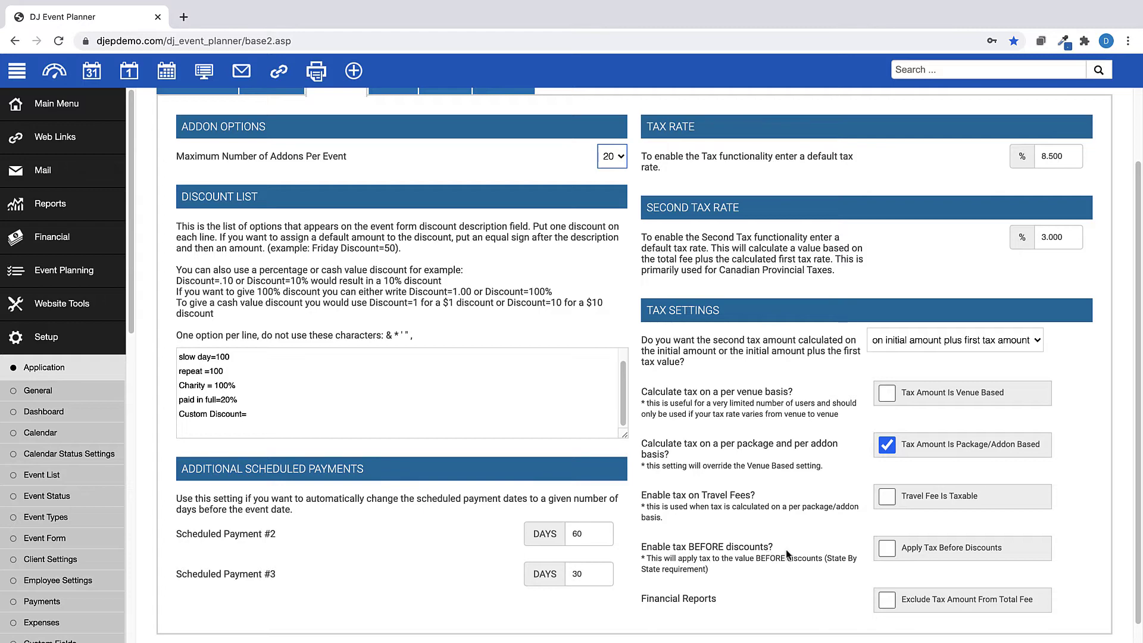
pyautogui.scroll(2, 786, 549)
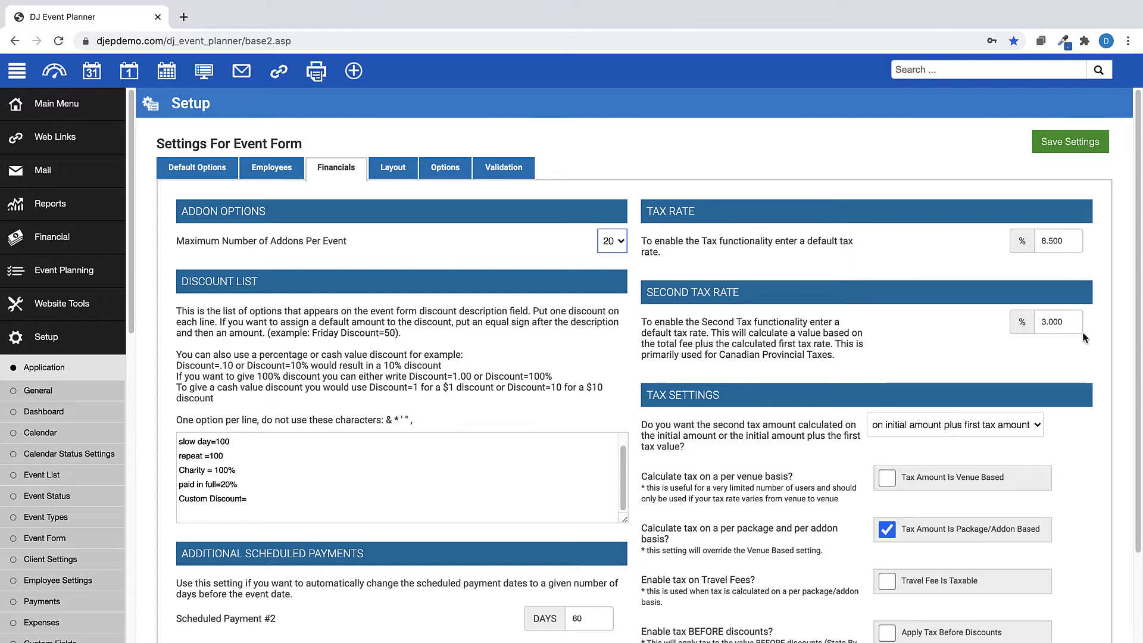
pyautogui.scroll(-3, 1094, 333)
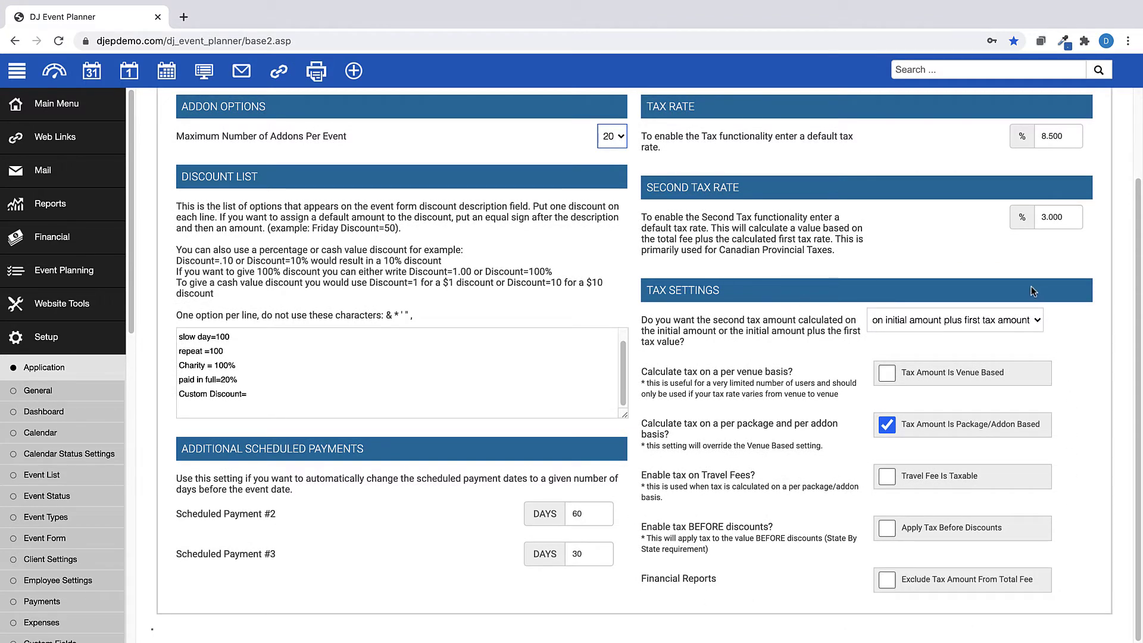
pyautogui.scroll(3, 1034, 291)
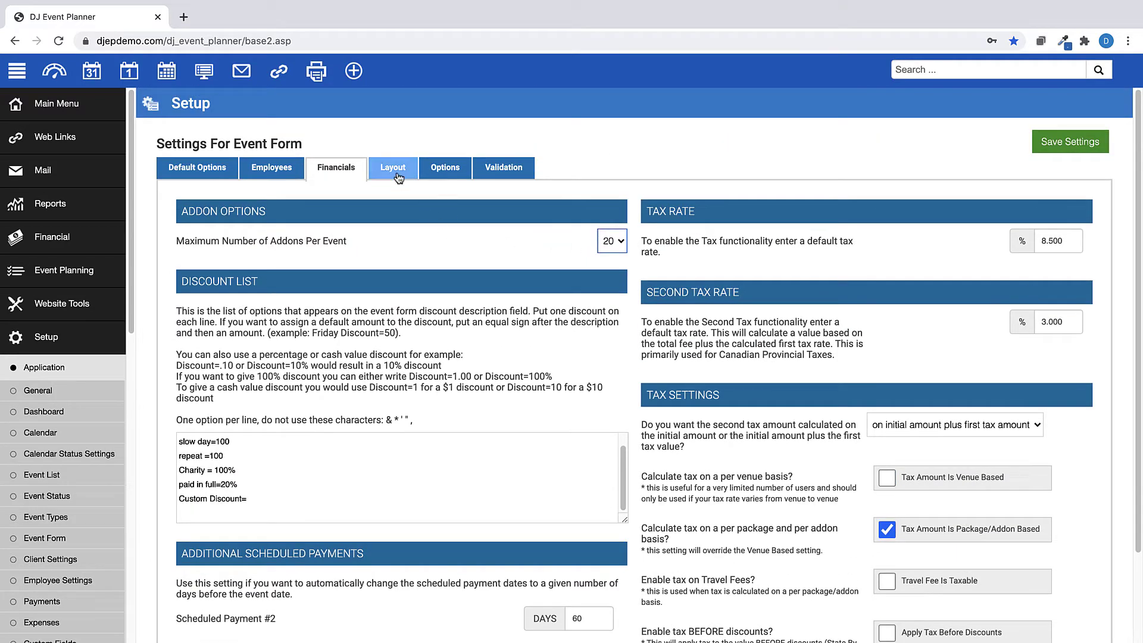
# Open the Event Form Layout settings, leaving the desktop report view As Tabs.
pyautogui.click(397, 174)
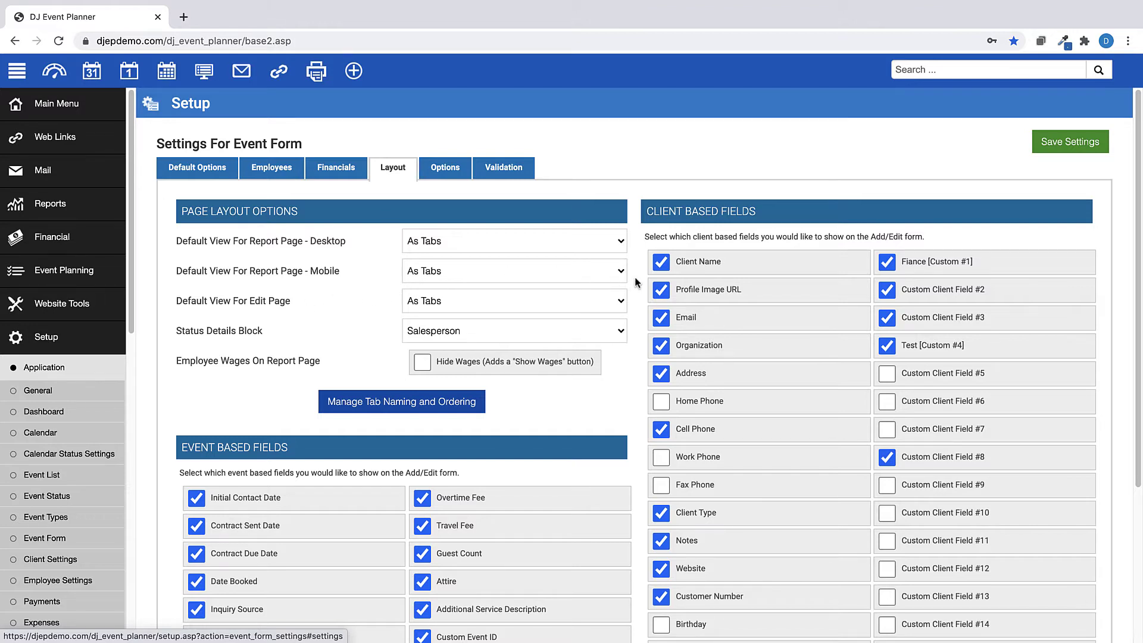
pyautogui.click(621, 244)
pyautogui.click(621, 244)
pyautogui.click(621, 244)
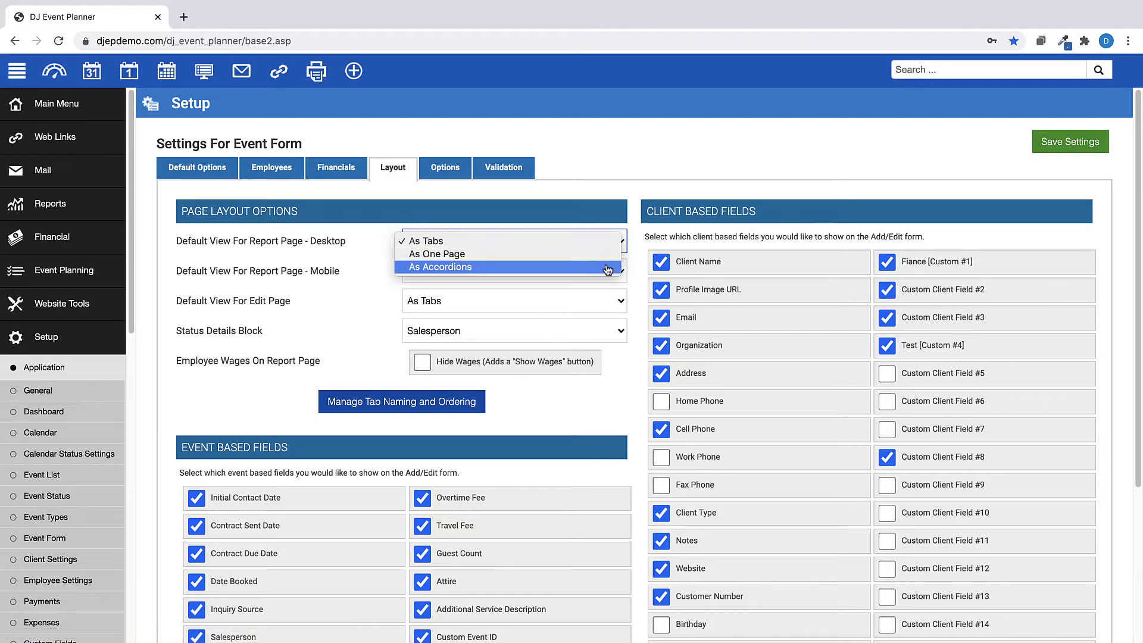
pyautogui.click(635, 266)
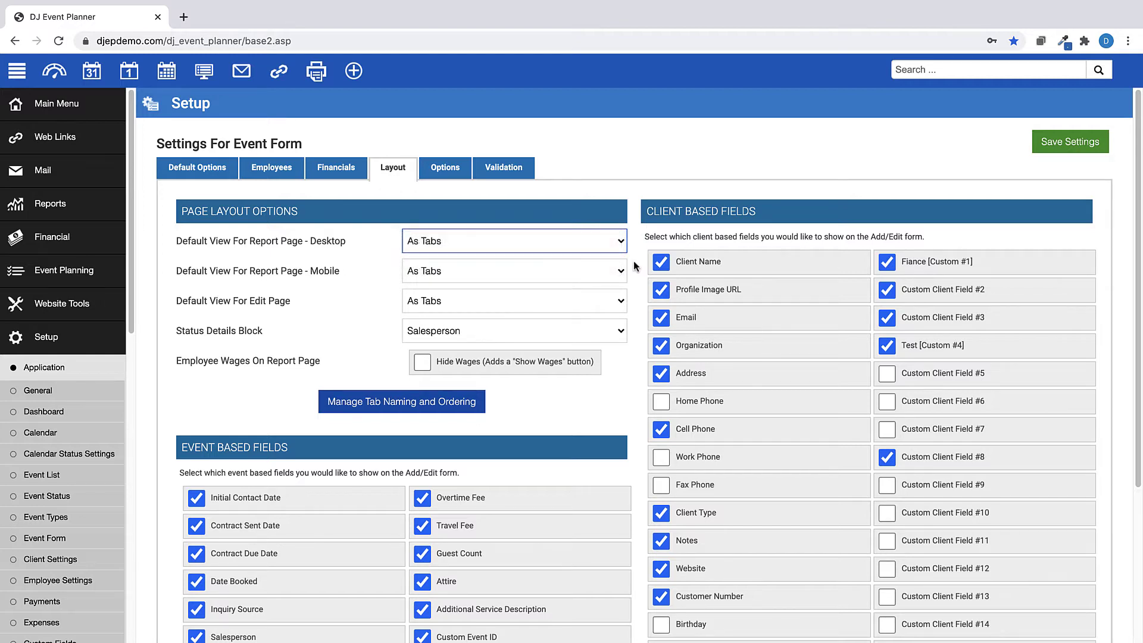
pyautogui.click(636, 266)
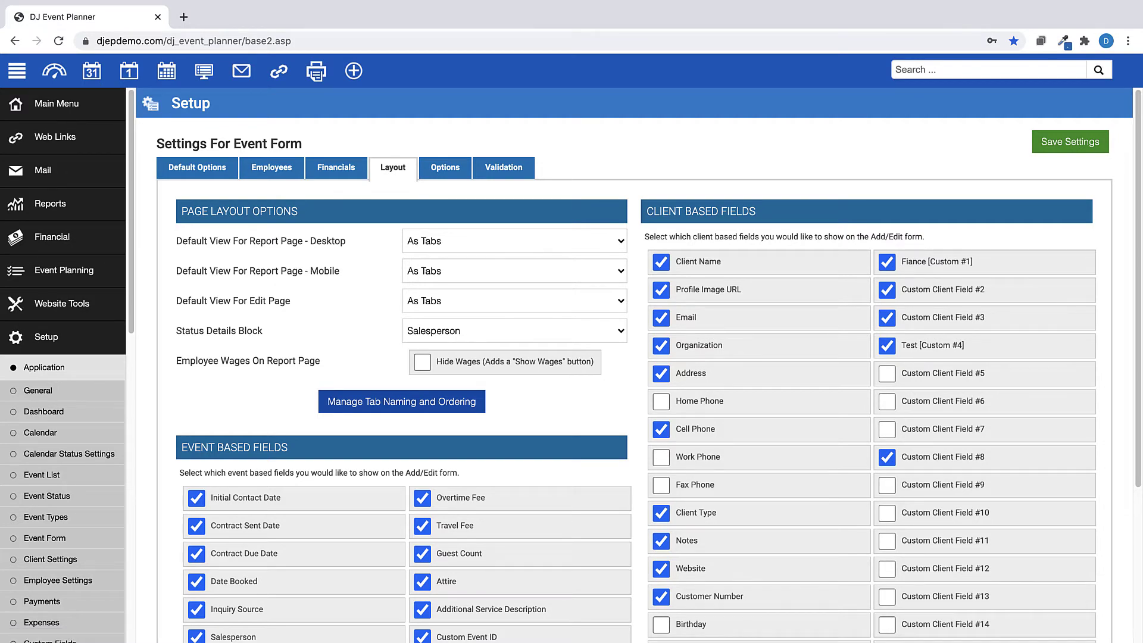
# Open the November 26, 2020 wedding from the Events List.
pyautogui.click(93, 73)
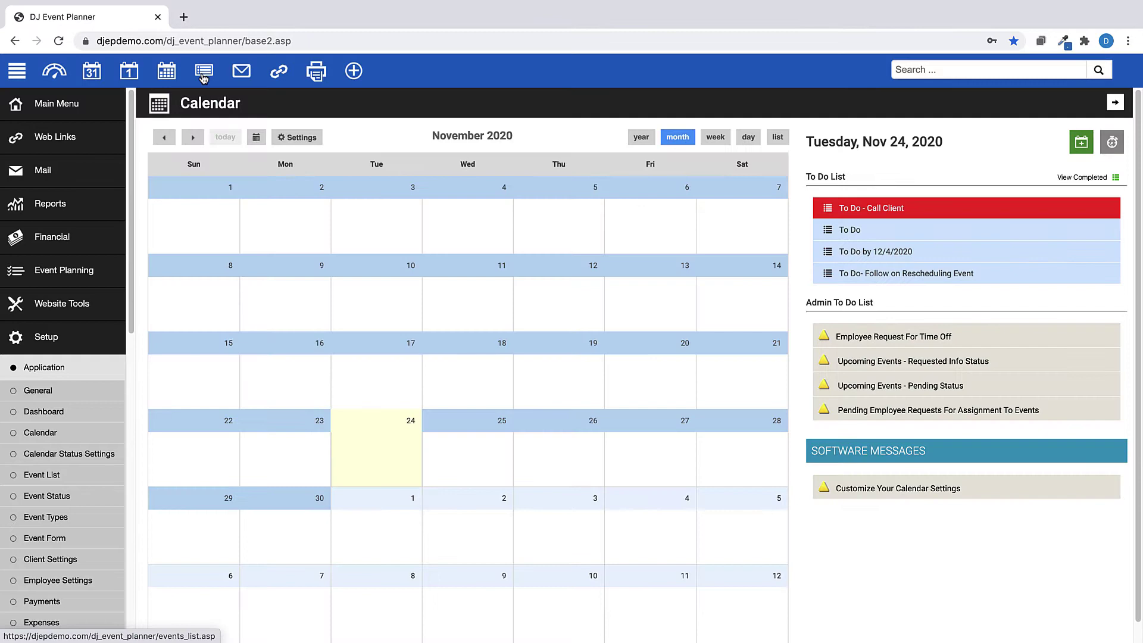
pyautogui.click(203, 74)
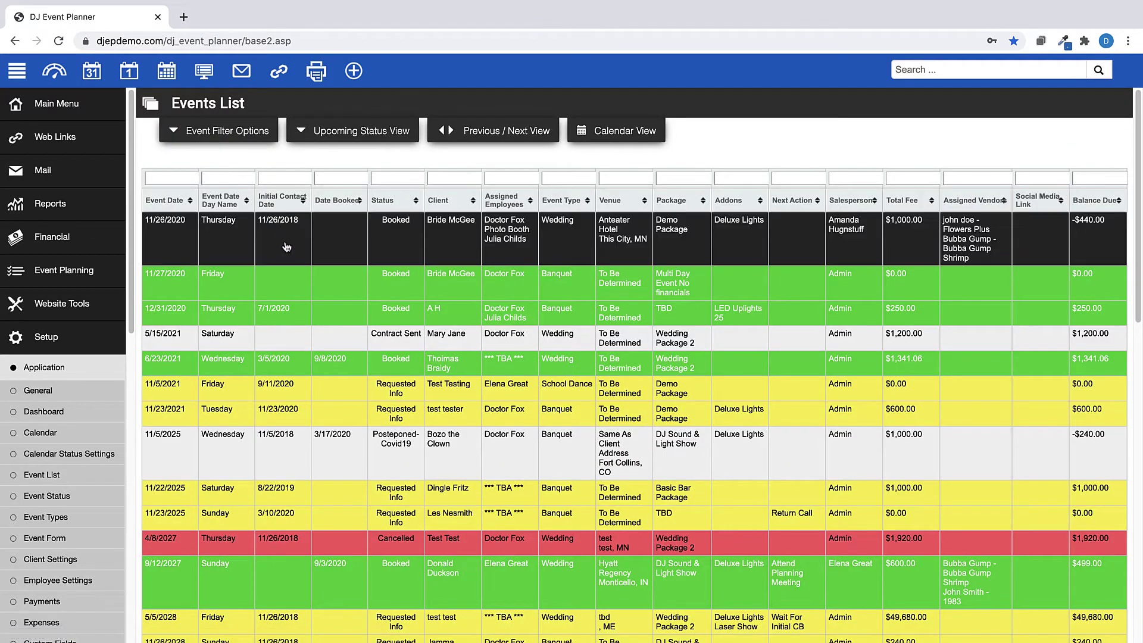
pyautogui.click(286, 246)
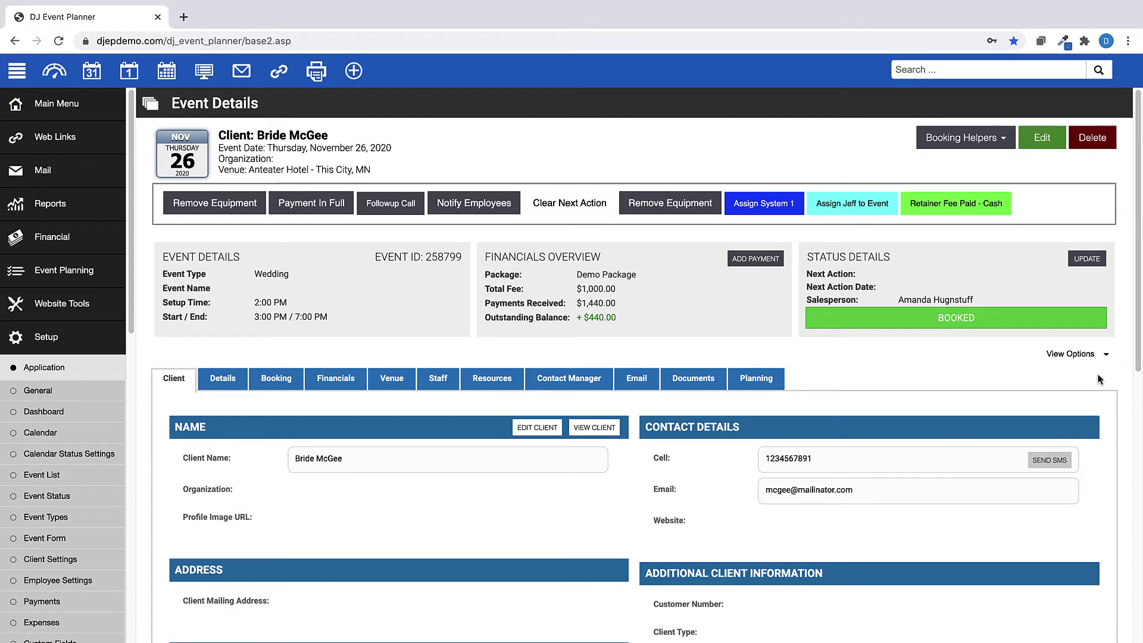
# Switch the event page to One Page view and scroll through its stacked sections.
pyautogui.click(1106, 356)
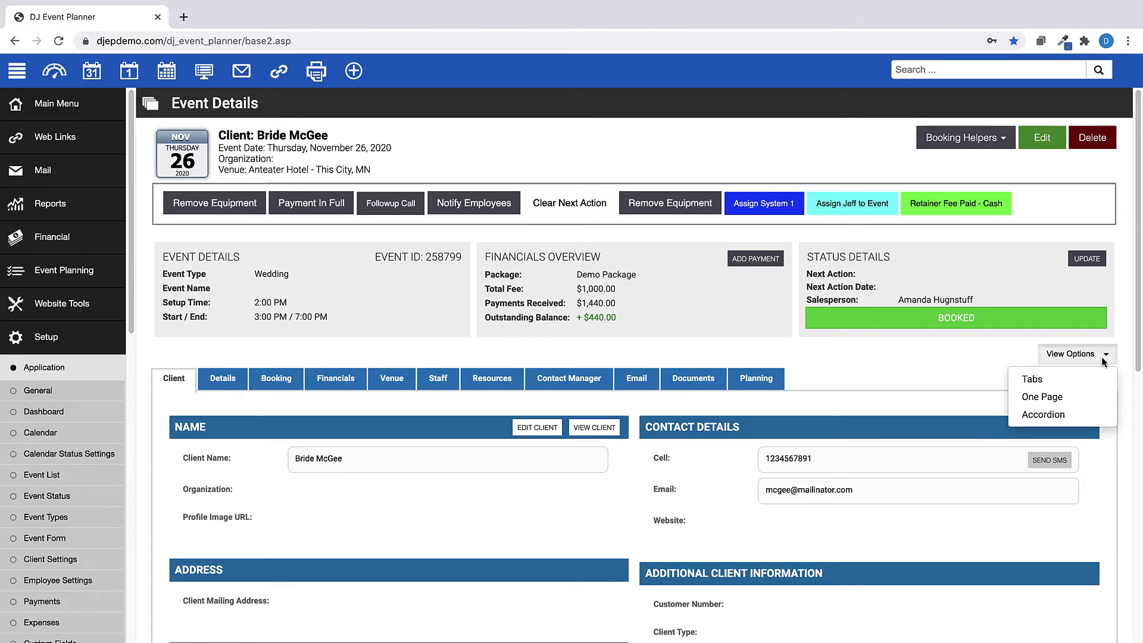
pyautogui.click(1041, 397)
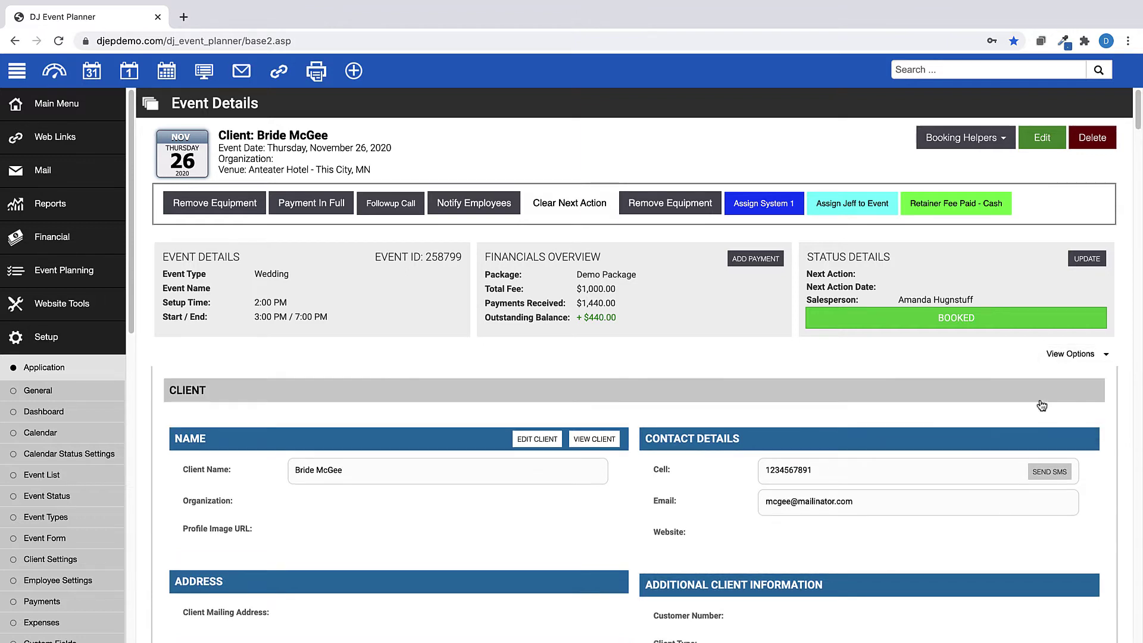
pyautogui.scroll(-13, 472, 399)
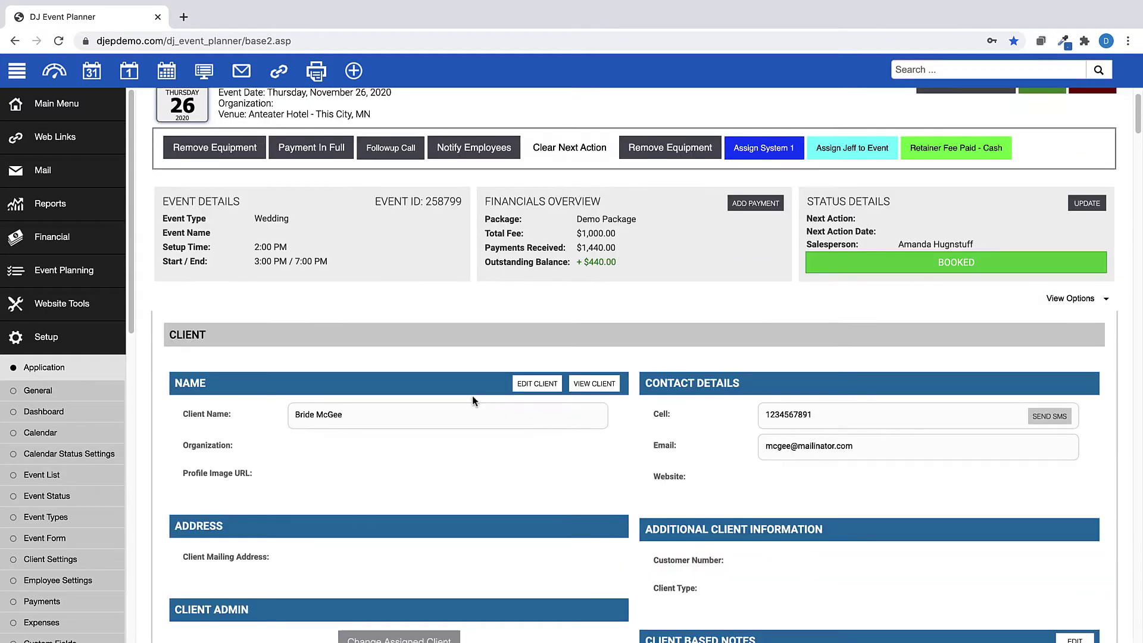
pyautogui.scroll(-20, 473, 397)
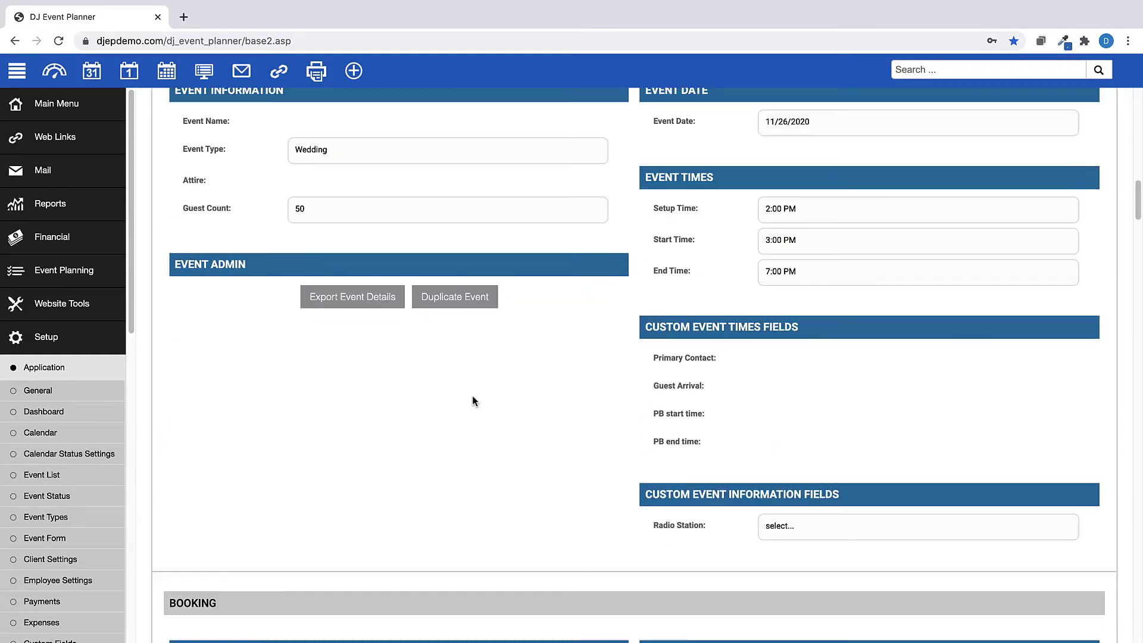
pyautogui.scroll(-20, 472, 400)
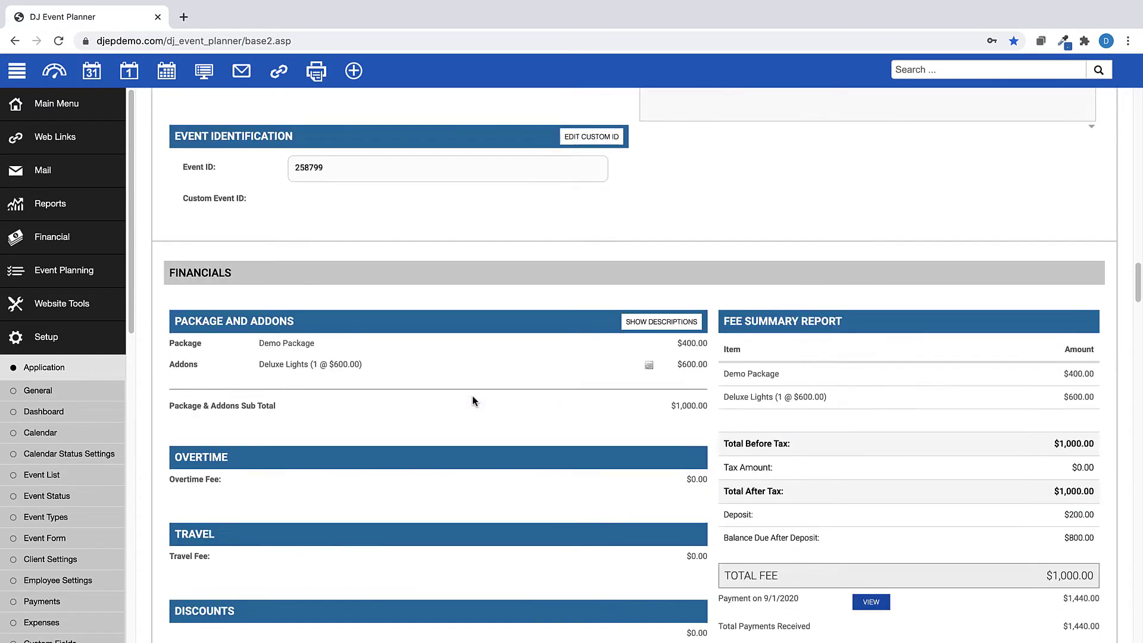
pyautogui.scroll(-4, 472, 400)
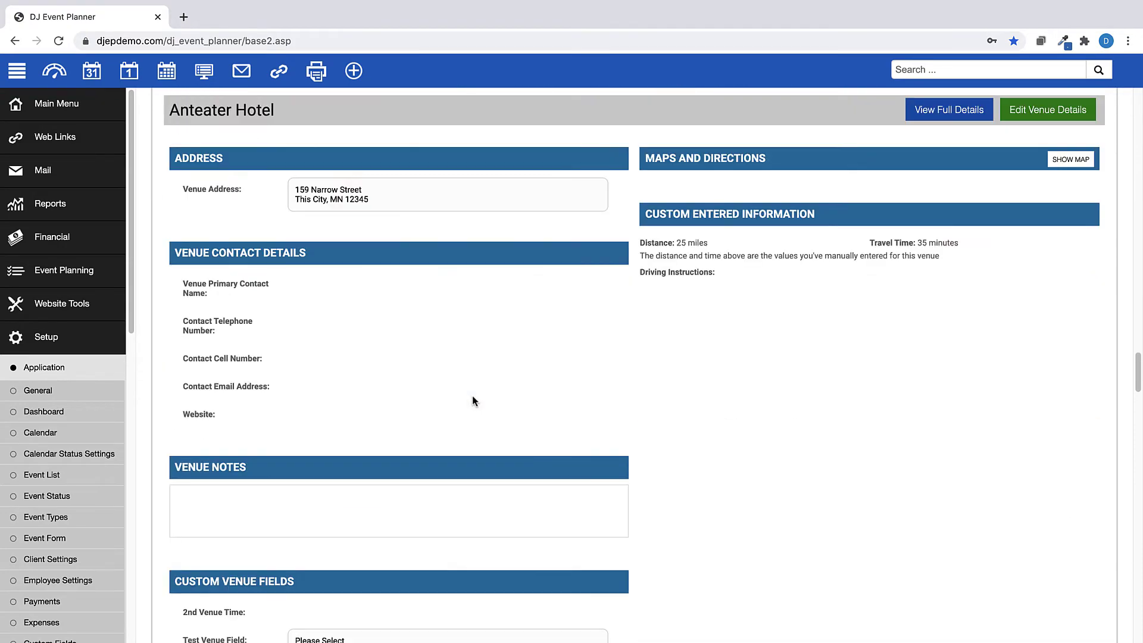
pyautogui.scroll(20, 1107, 326)
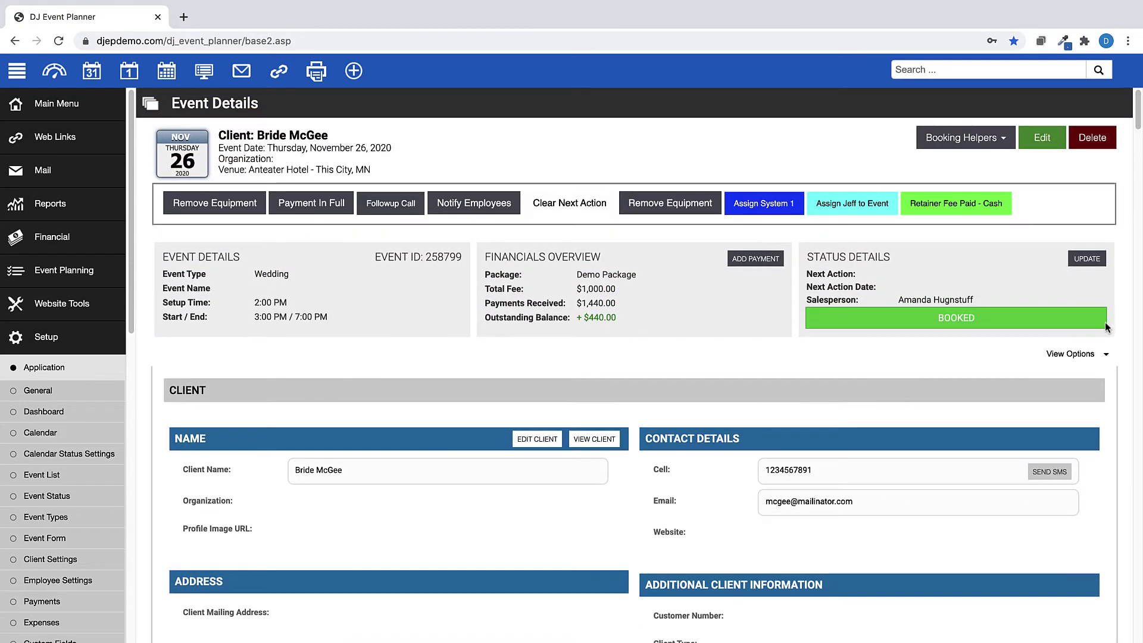
# Switch the wedding page to Accordion view, expanding then collapsing the CLIENT and FINANCIALS sections.
pyautogui.click(1102, 355)
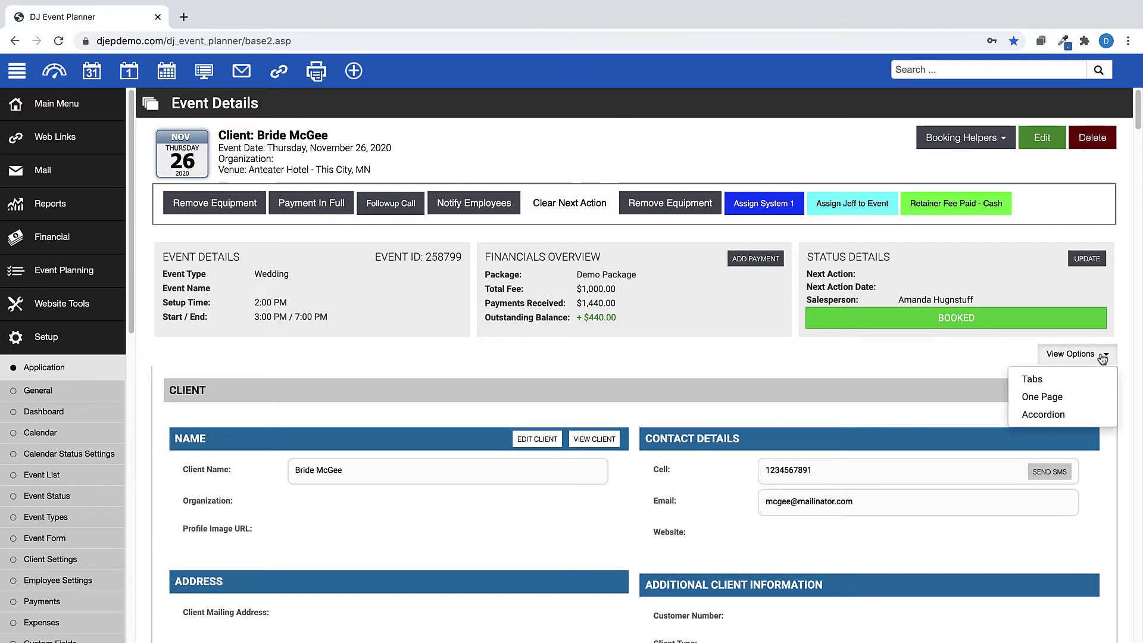
pyautogui.click(1042, 419)
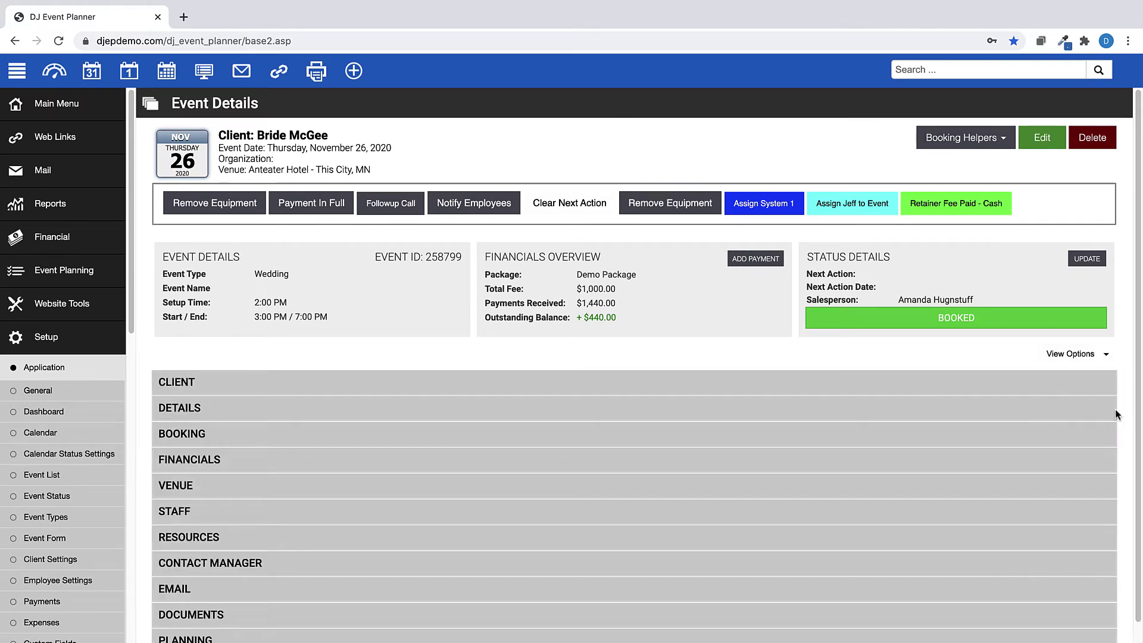
pyautogui.scroll(-1, 1122, 416)
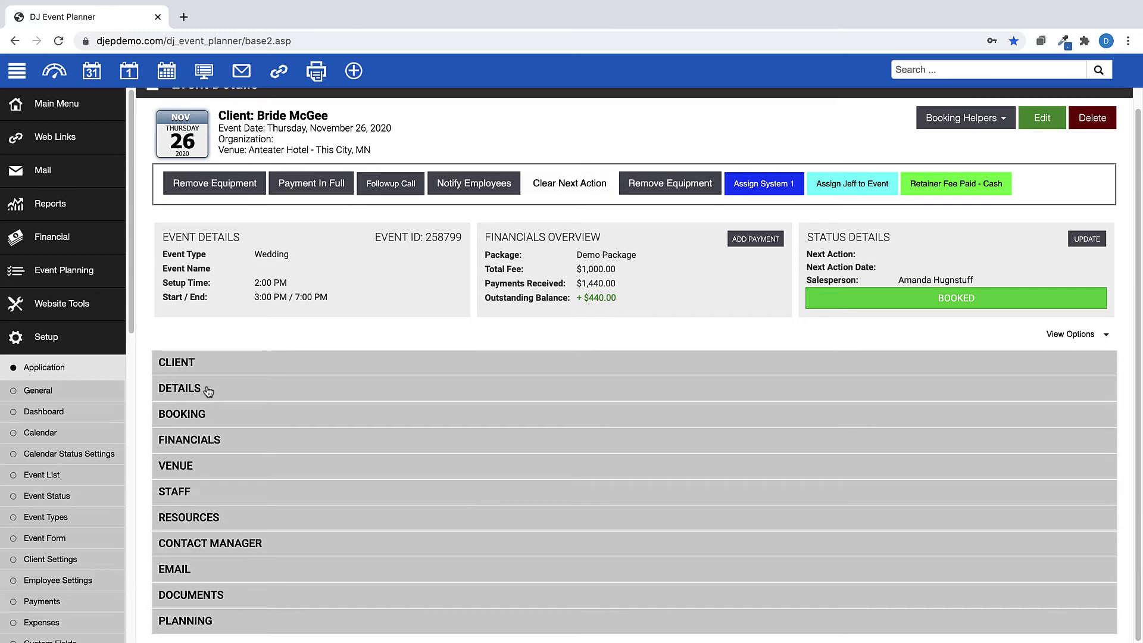
pyautogui.click(197, 362)
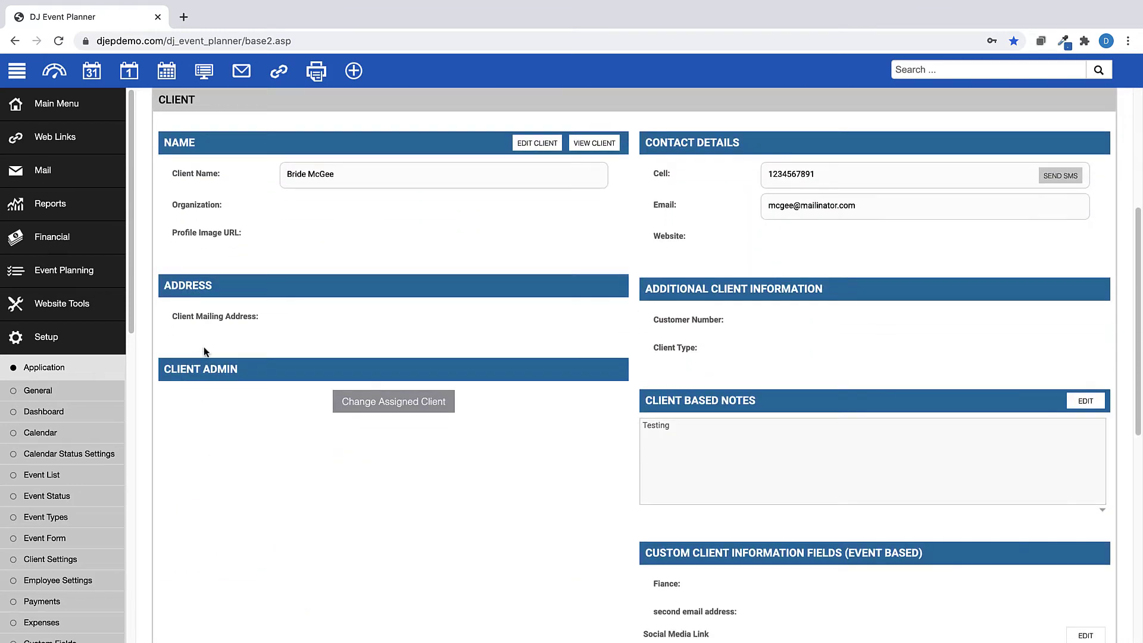
pyautogui.click(188, 105)
pyautogui.click(197, 441)
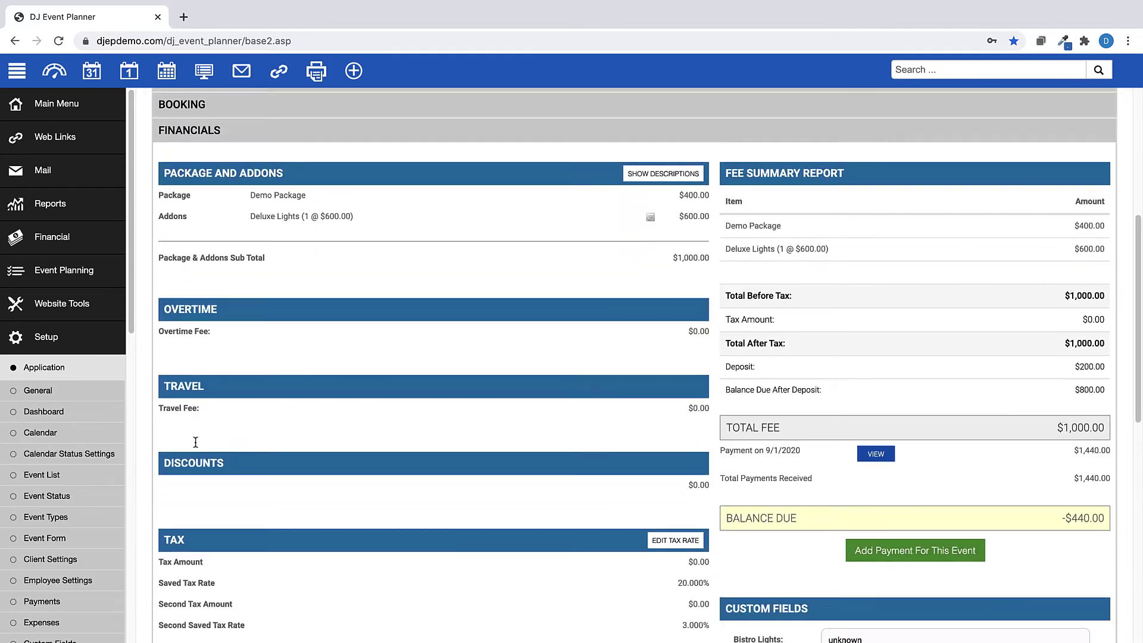
pyautogui.click(208, 102)
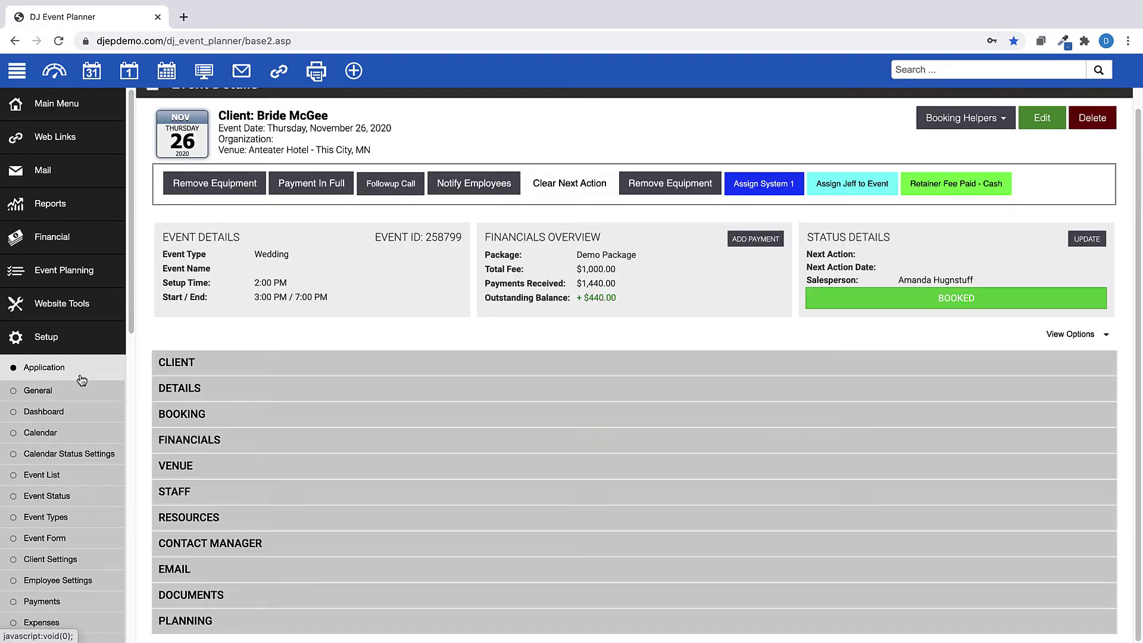
# Open the Event Form Layout settings and confirm the Status Details Block stays Salesperson.
pyautogui.click(37, 539)
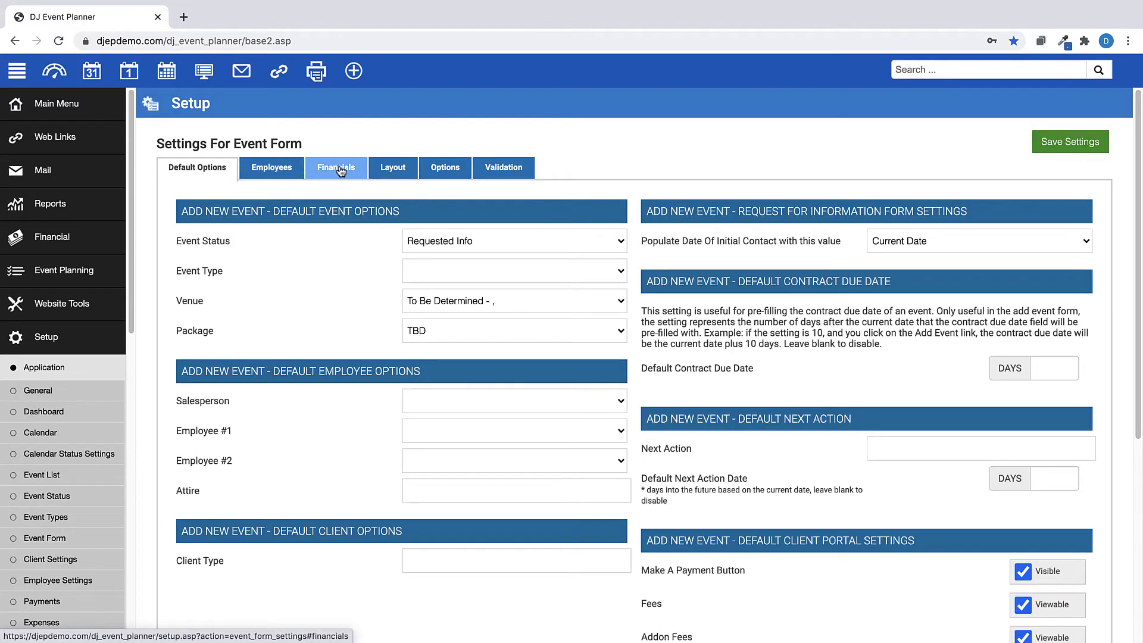
pyautogui.click(392, 168)
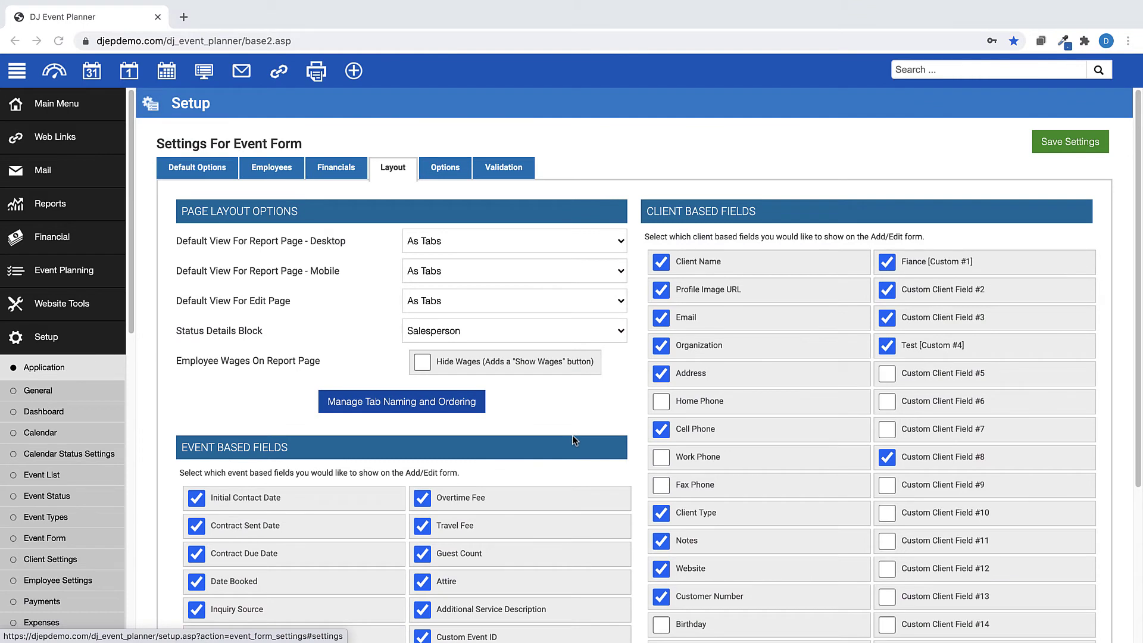
pyautogui.click(619, 335)
pyautogui.click(614, 401)
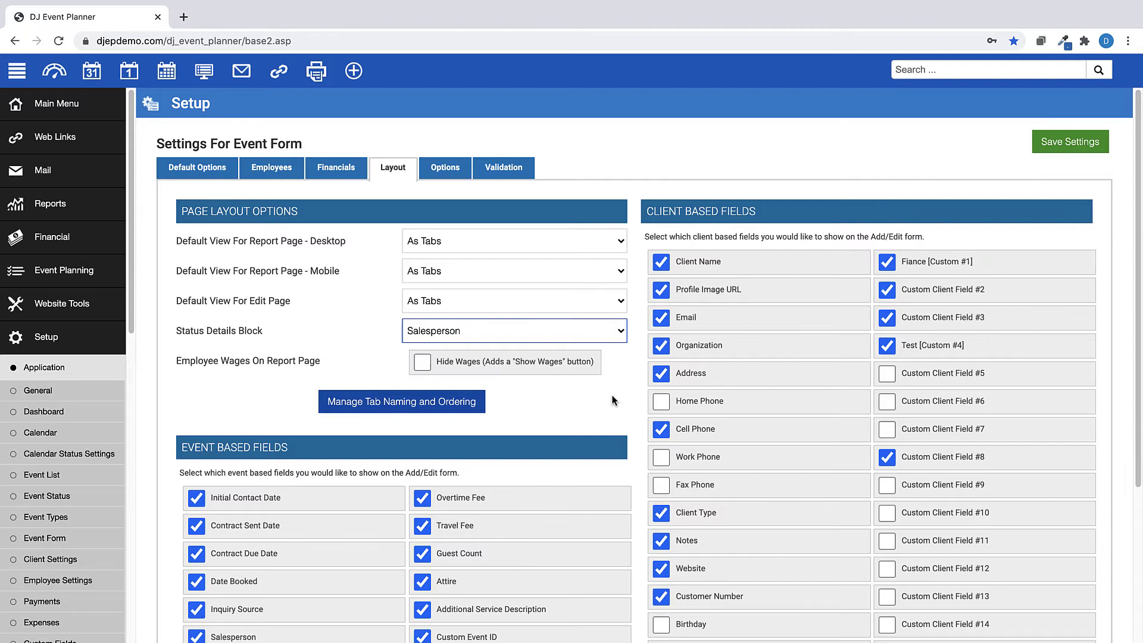
# Enable Hide Wages and toggle the banquet staff wage between shown and ***.
pyautogui.click(423, 362)
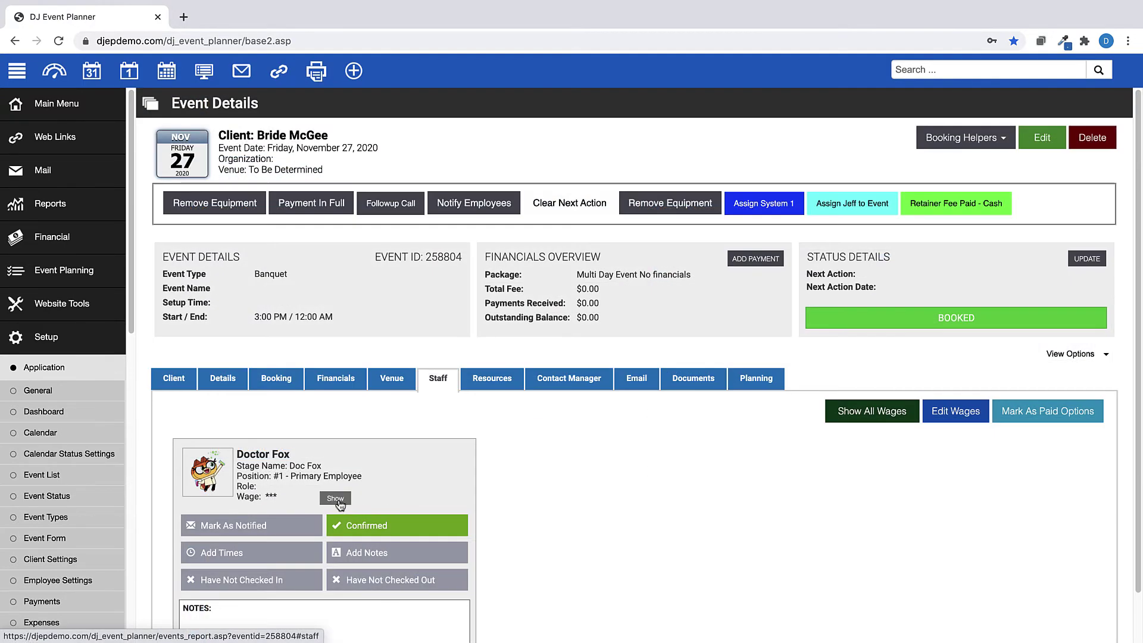
pyautogui.click(336, 499)
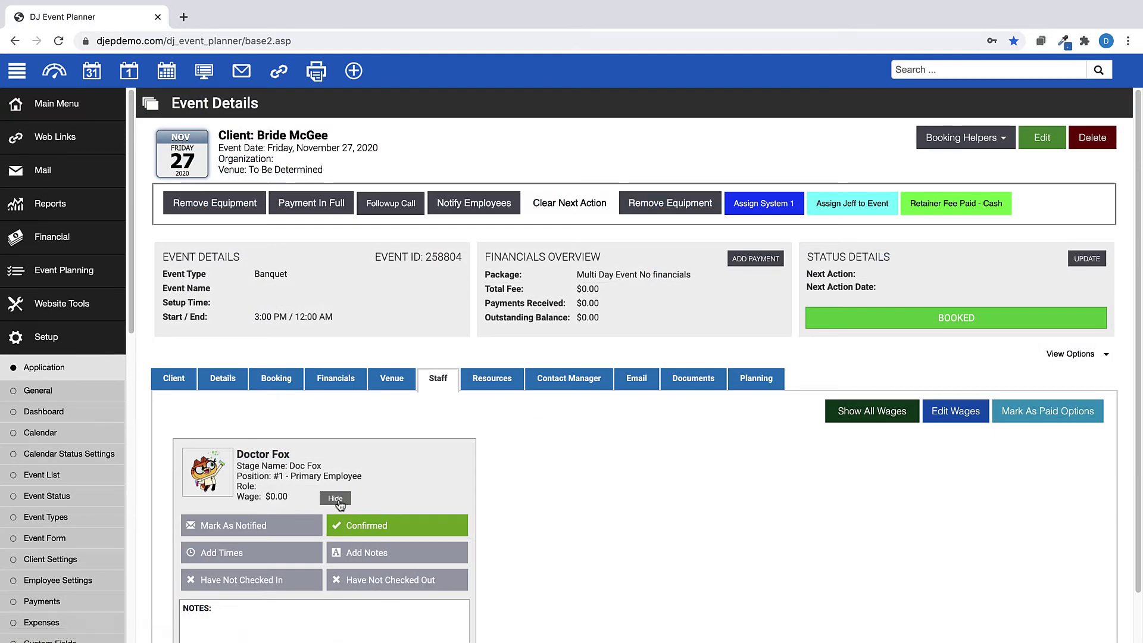
pyautogui.click(335, 499)
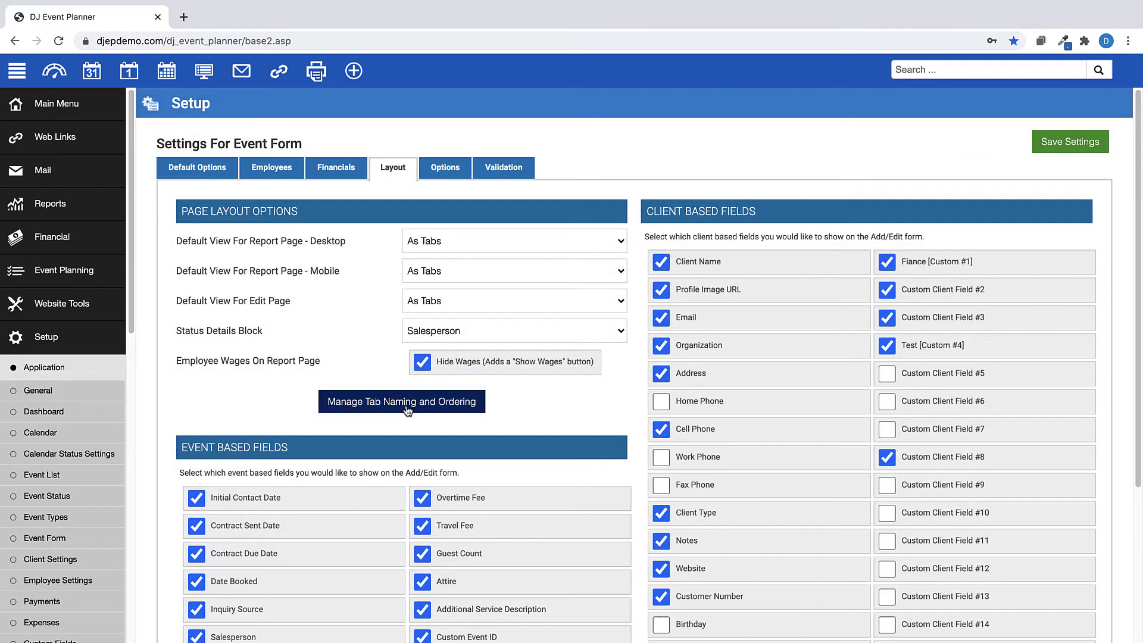
# In the tab naming manager, rename the SMS tab to Texts, then to HIDE.
pyautogui.click(406, 405)
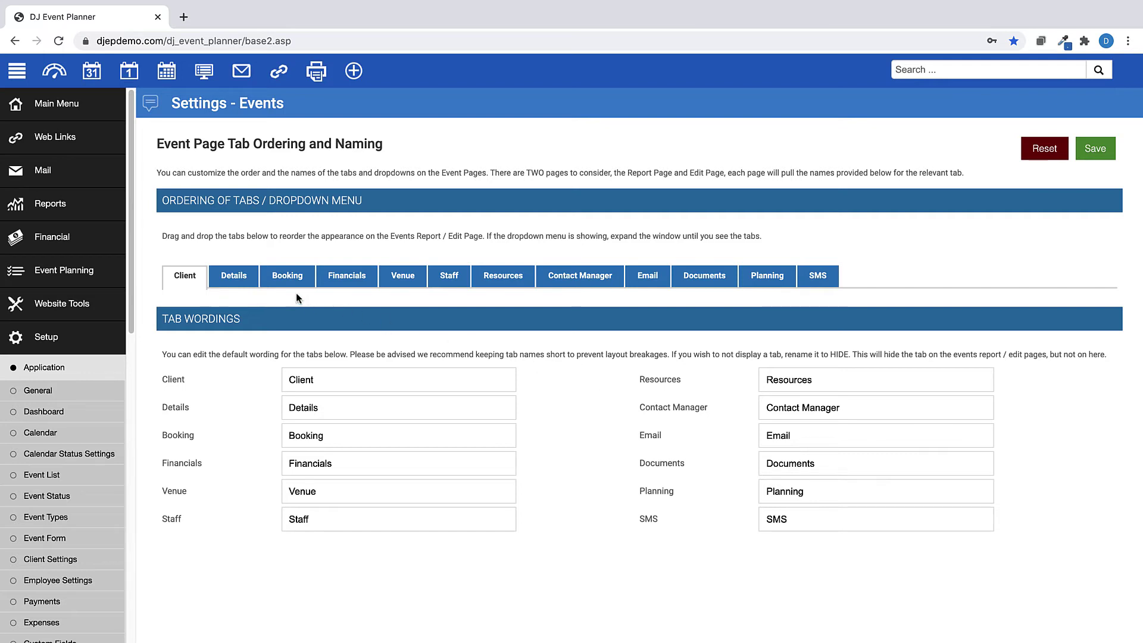
pyautogui.moveTo(241, 278)
pyautogui.mouseDown()
pyautogui.moveTo(449, 277)
pyautogui.moveTo(233, 278)
pyautogui.mouseUp()
pyautogui.doubleClick(784, 520)
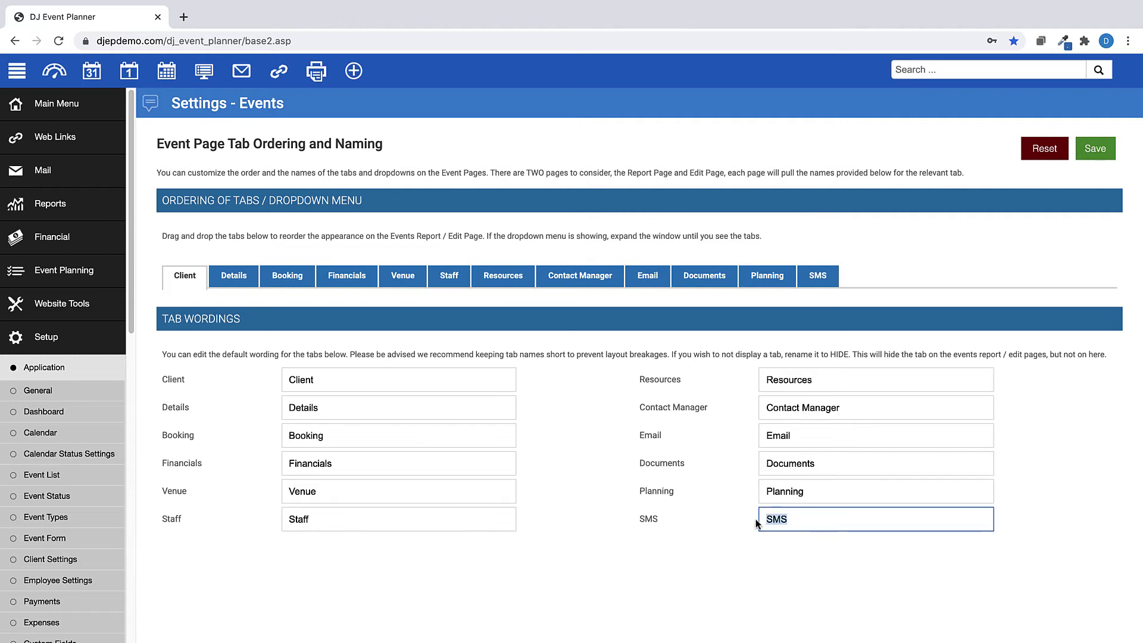
pyautogui.write('Texts')
pyautogui.moveTo(803, 518); pyautogui.dragTo(744, 517)
pyautogui.write('HIDE')
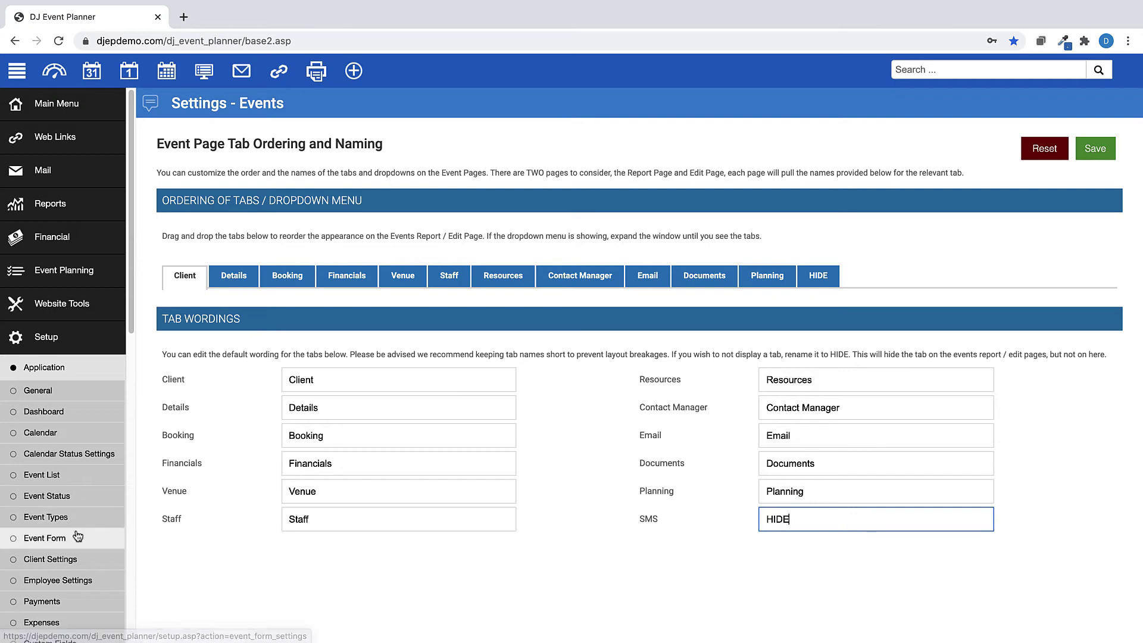
# On the Event Form Layout settings, uncheck Salesperson under Event Based Fields.
pyautogui.click(60, 544)
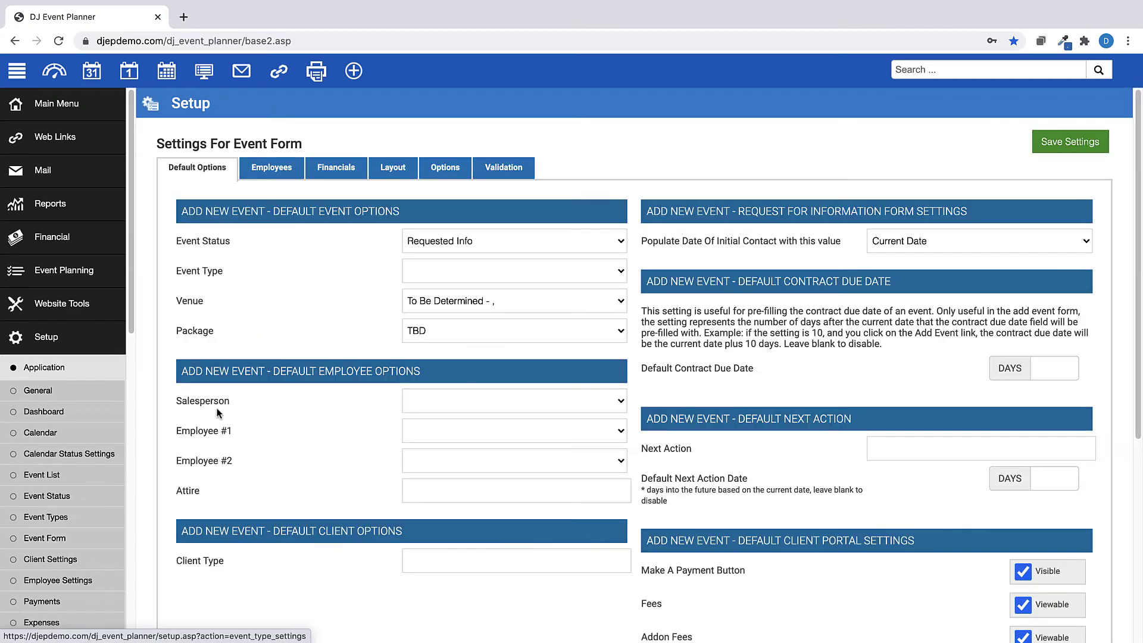
pyautogui.click(396, 172)
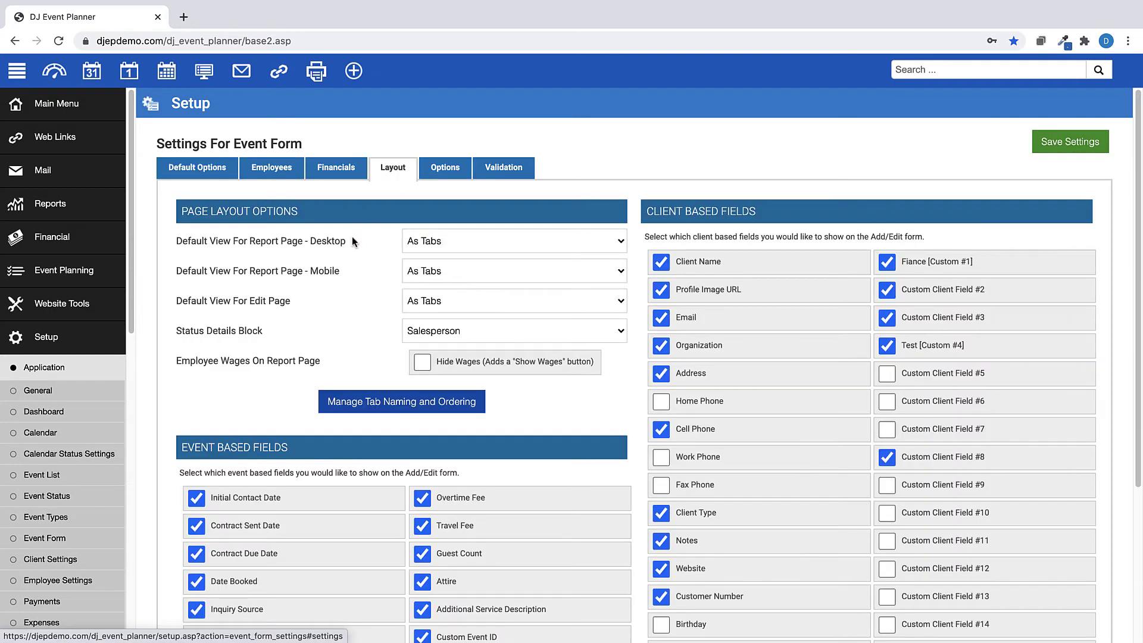
pyautogui.scroll(-3, 625, 394)
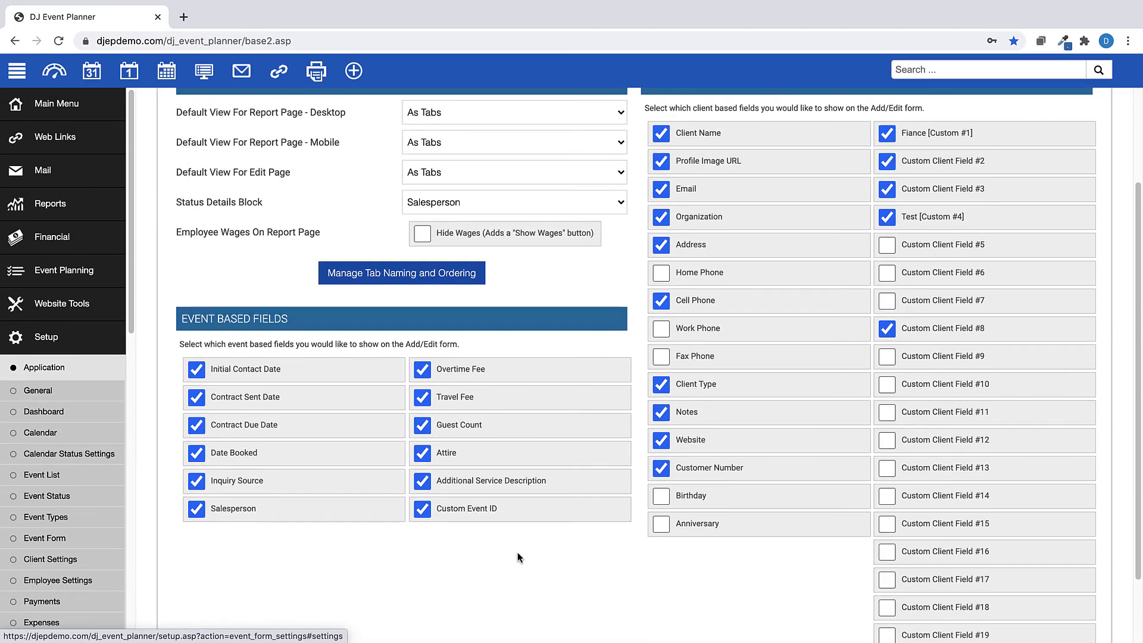
pyautogui.click(195, 510)
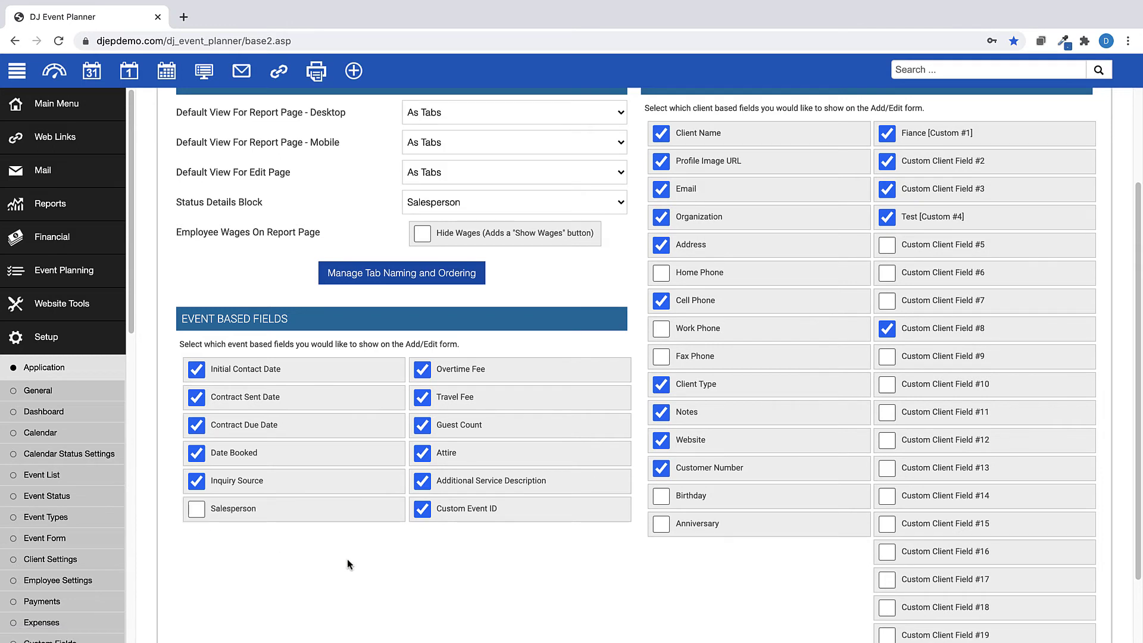
pyautogui.scroll(2, 348, 558)
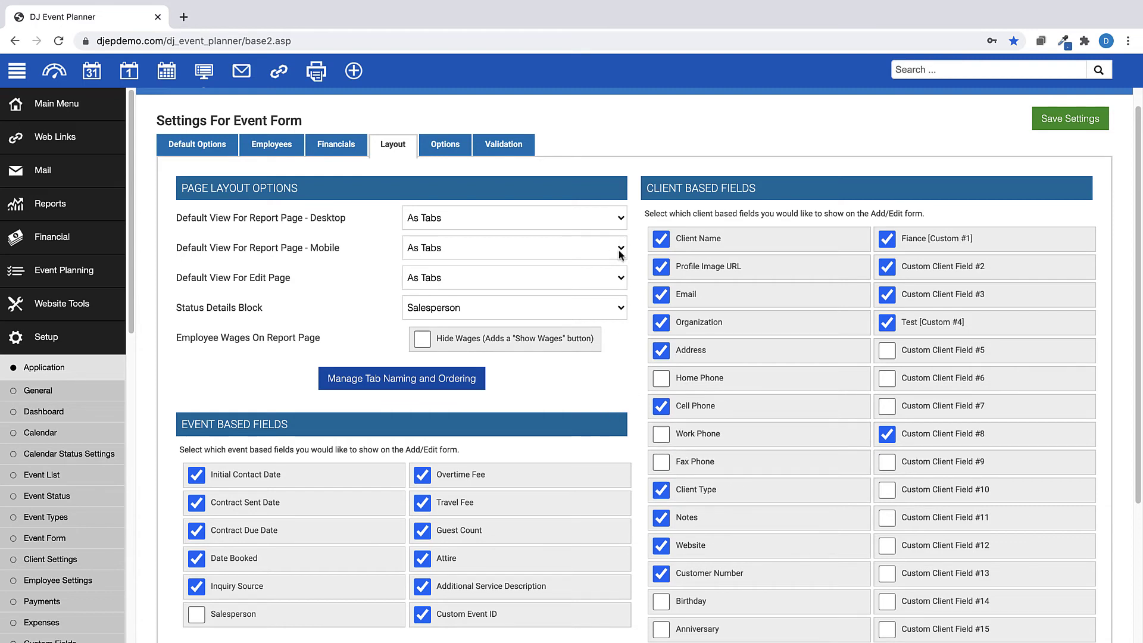
# Show the Event Form Options and scroll the Next Action and Inquiry Source lists.
pyautogui.click(452, 151)
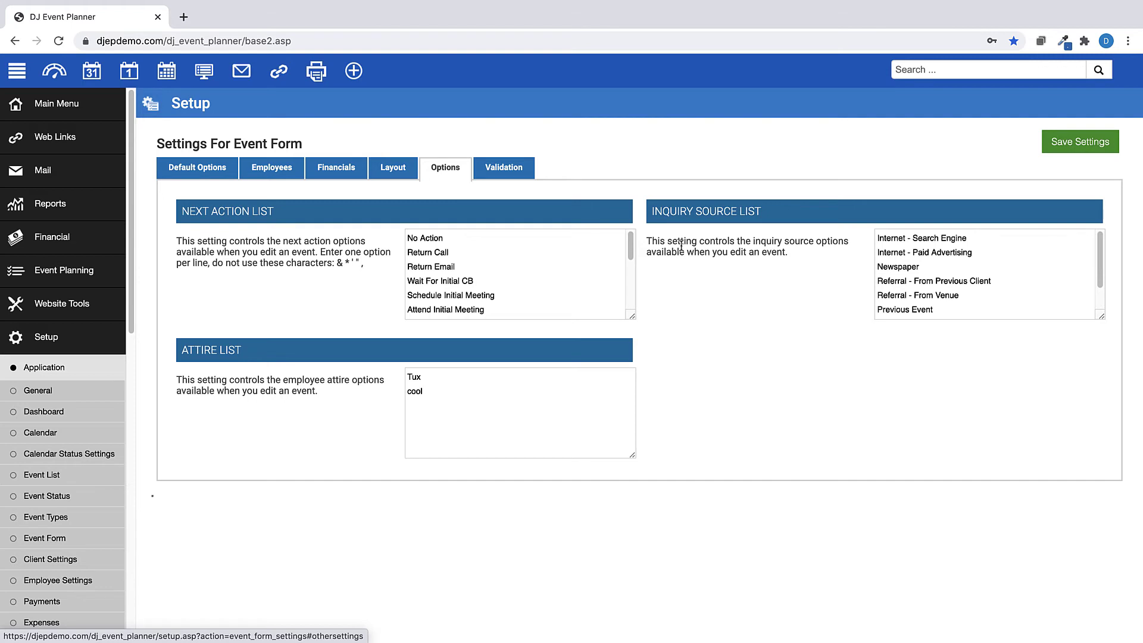
pyautogui.moveTo(634, 261)
pyautogui.mouseDown()
pyautogui.moveTo(634, 310)
pyautogui.moveTo(637, 239)
pyautogui.mouseUp()
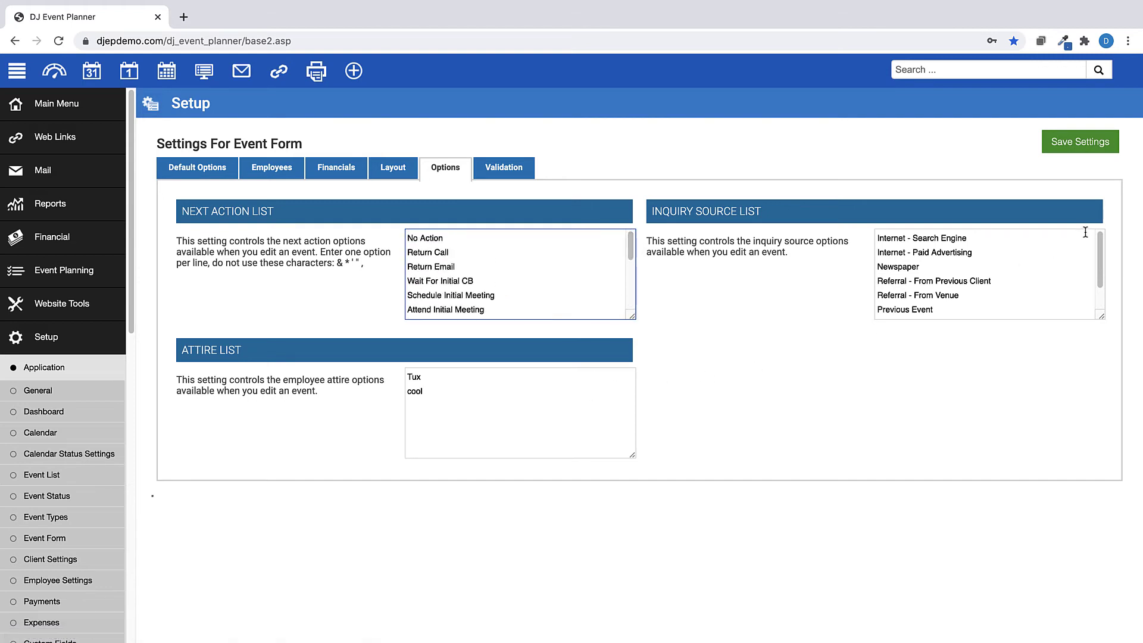
pyautogui.moveTo(1099, 245)
pyautogui.mouseDown()
pyautogui.moveTo(1094, 298)
pyautogui.moveTo(1098, 241)
pyautogui.mouseUp()
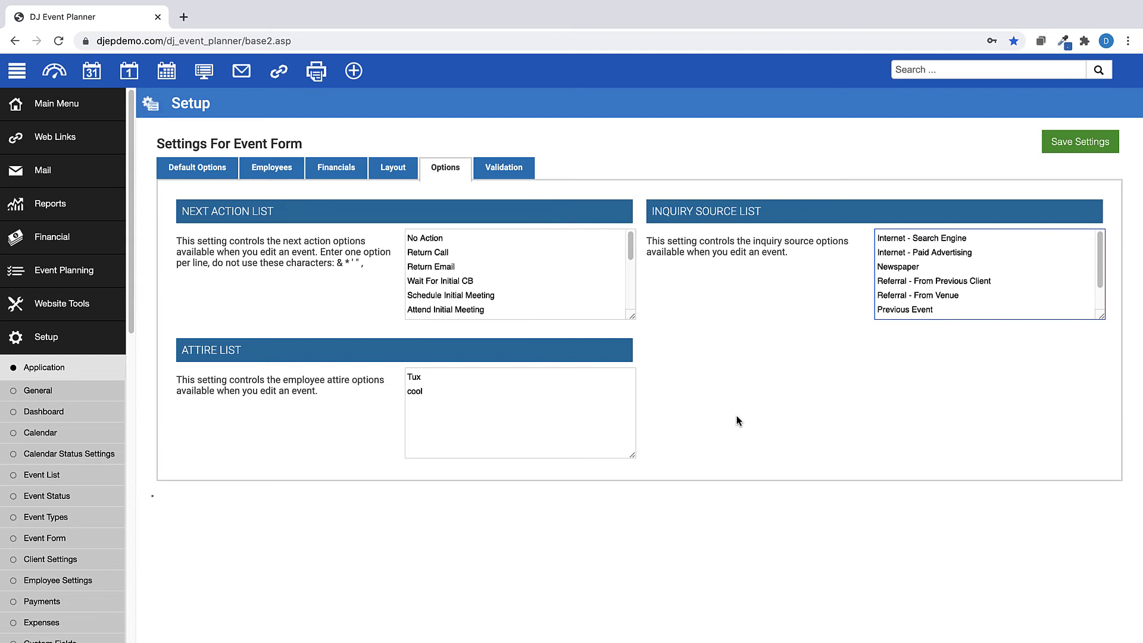
# Check employee availability in a new event's Staff section and assign an available employee.
pyautogui.click(508, 168)
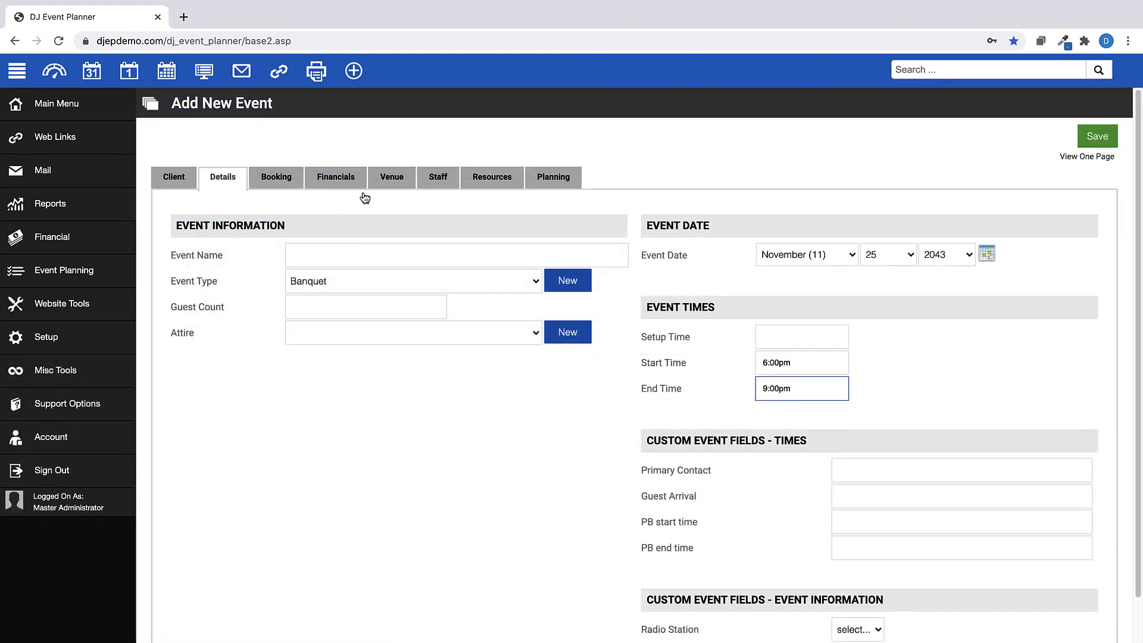
pyautogui.click(437, 178)
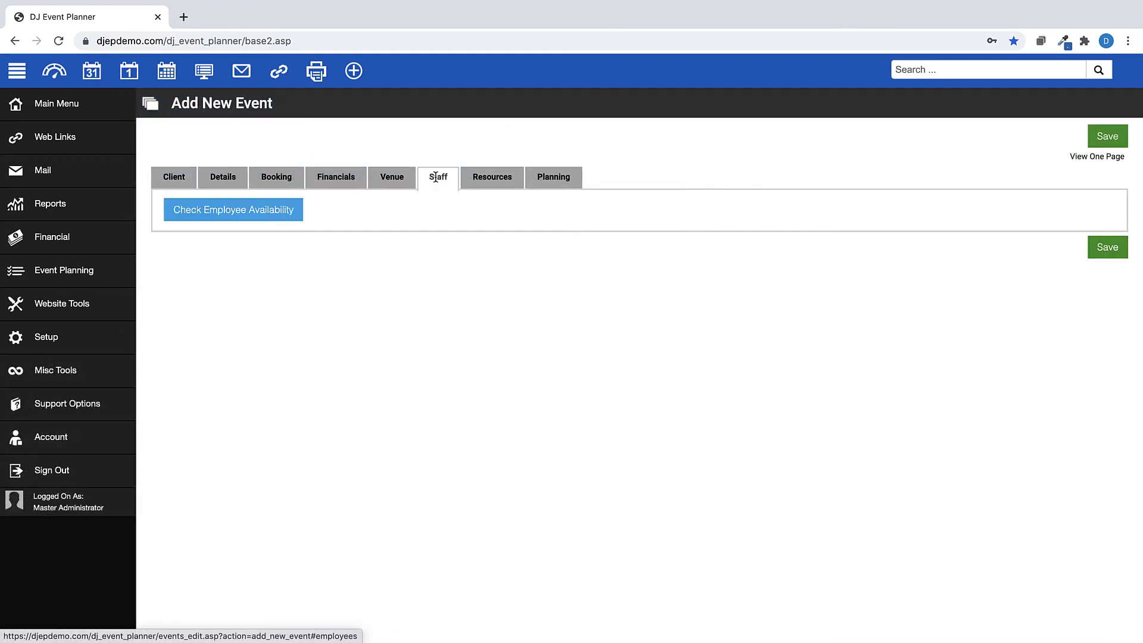
pyautogui.click(261, 217)
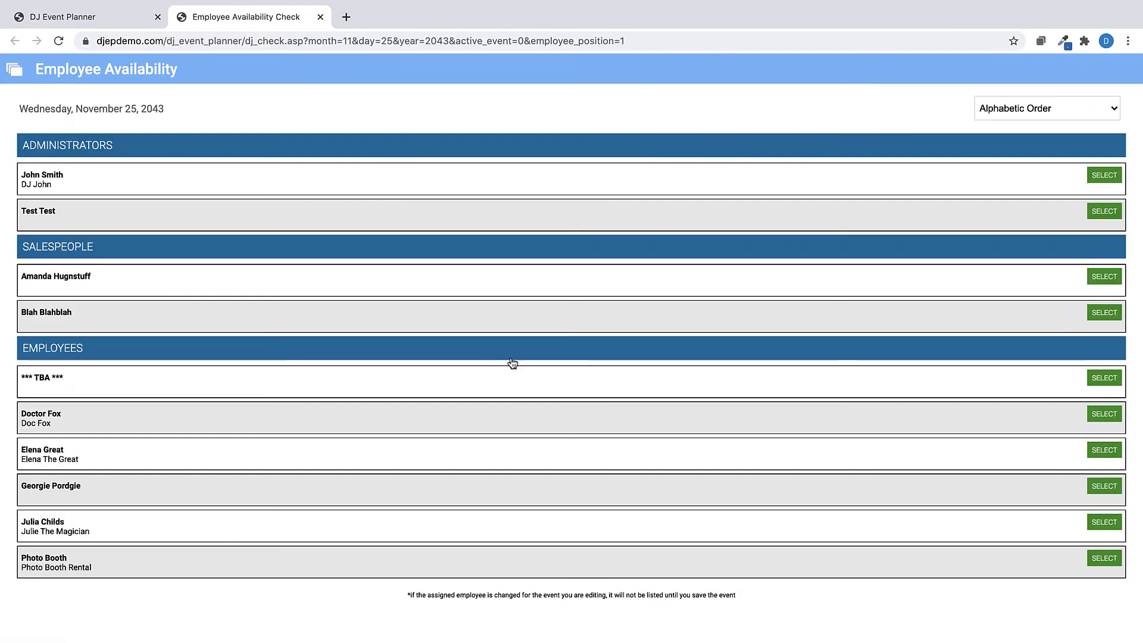
pyautogui.click(1112, 415)
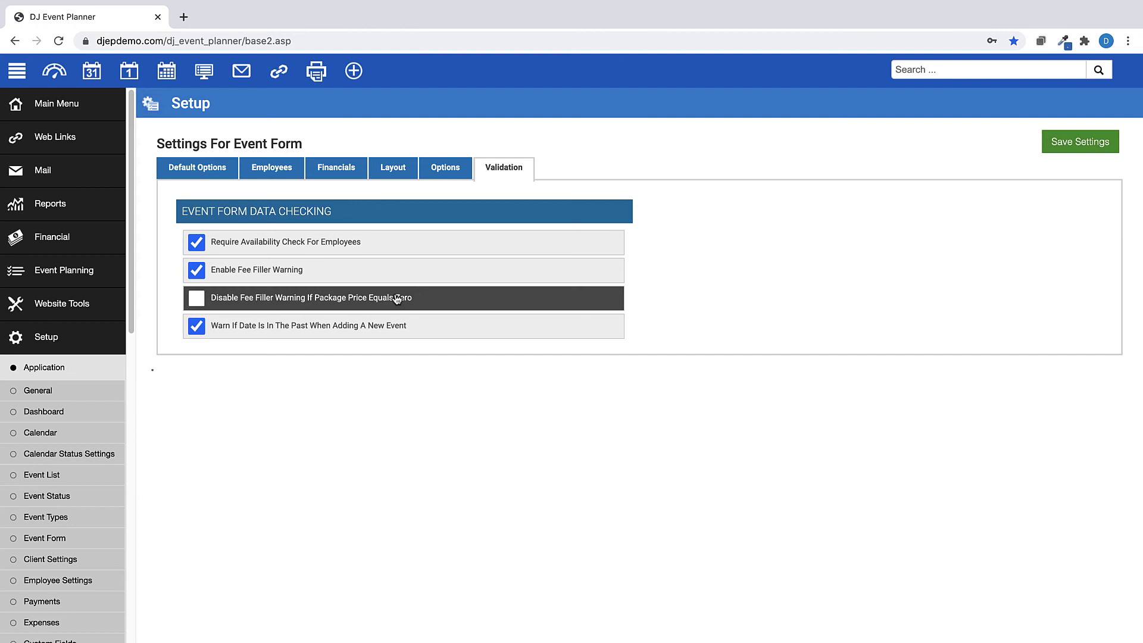
# Enable 'Disable Fee Filler Warning If Package Price Equals Zero', save settings, and start a new event.
pyautogui.click(192, 301)
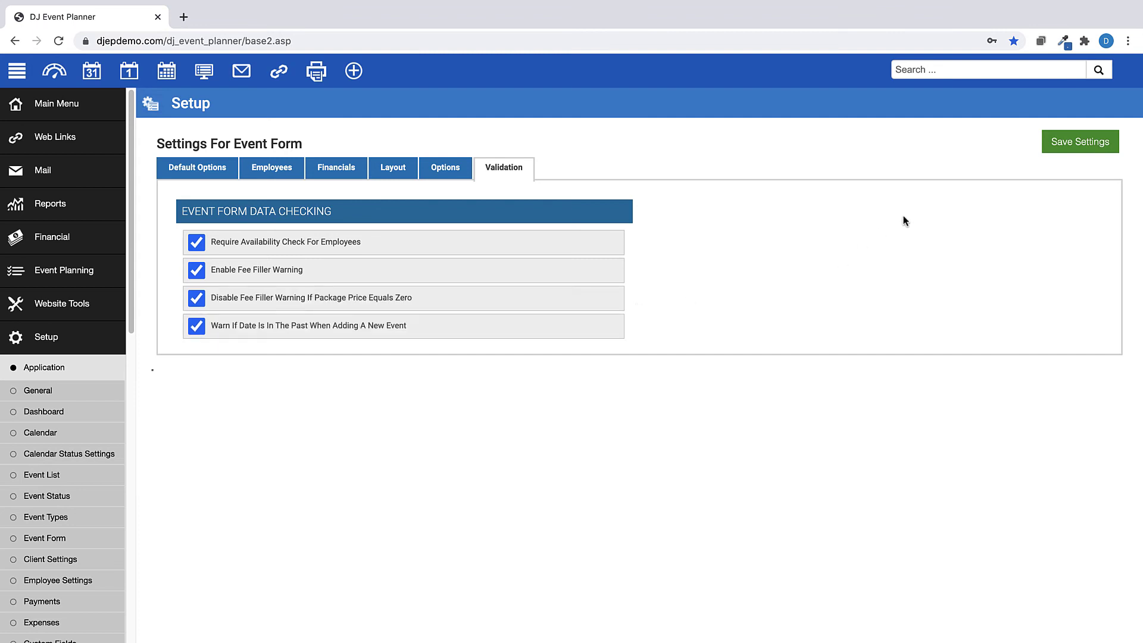
pyautogui.click(1071, 147)
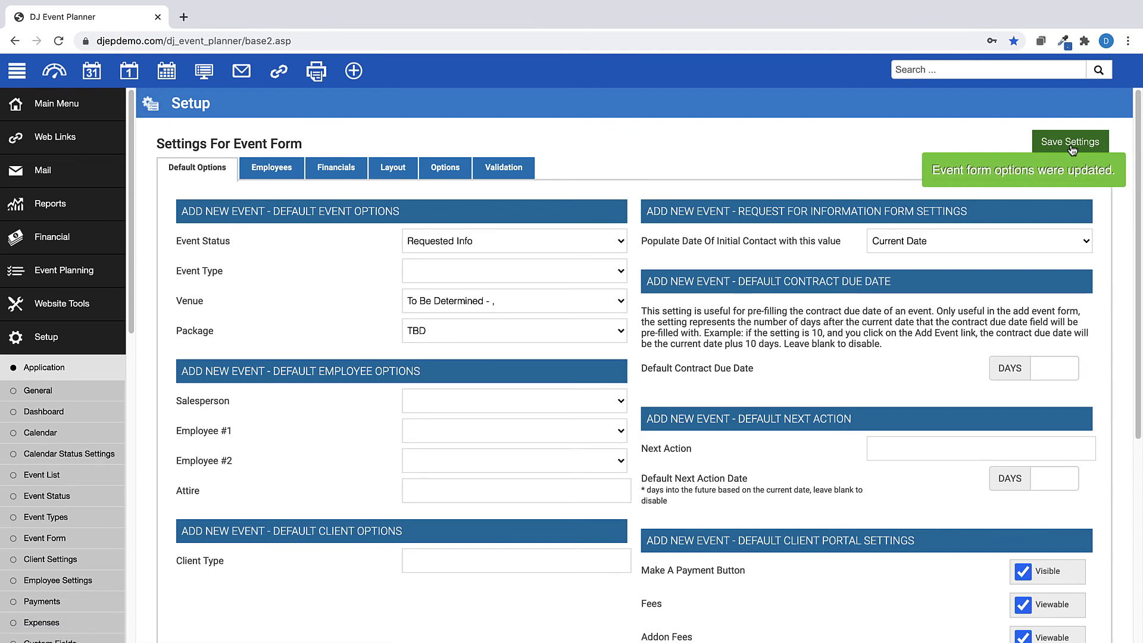
pyautogui.click(355, 72)
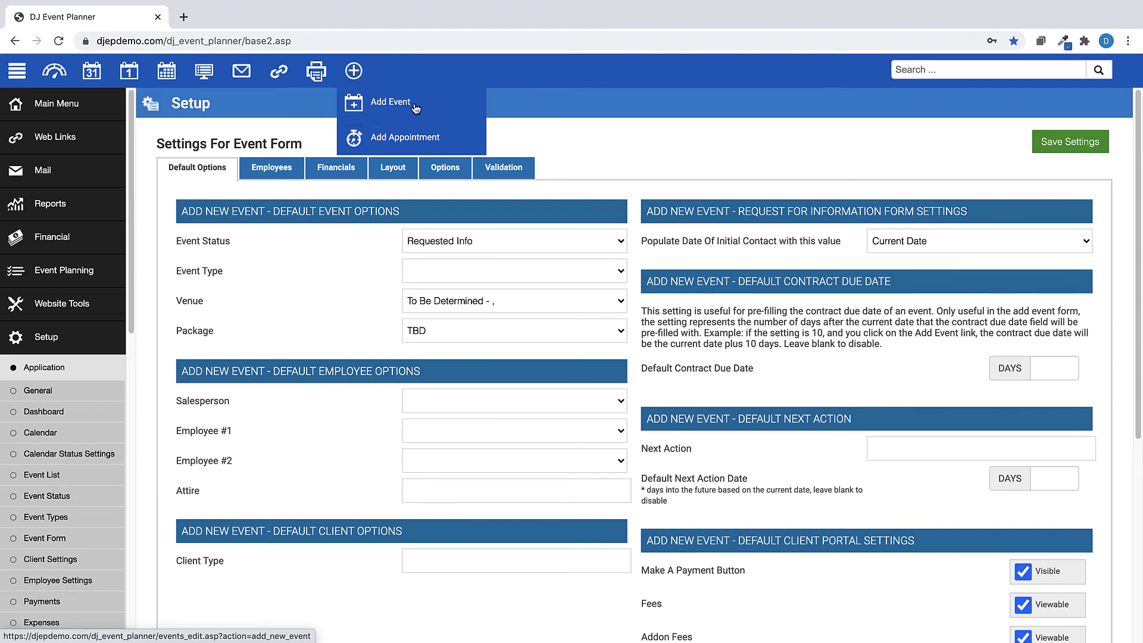
pyautogui.click(413, 103)
# In the new event's Financials, try Wedding Package 2, then choose Demo Package.
pyautogui.click(325, 178)
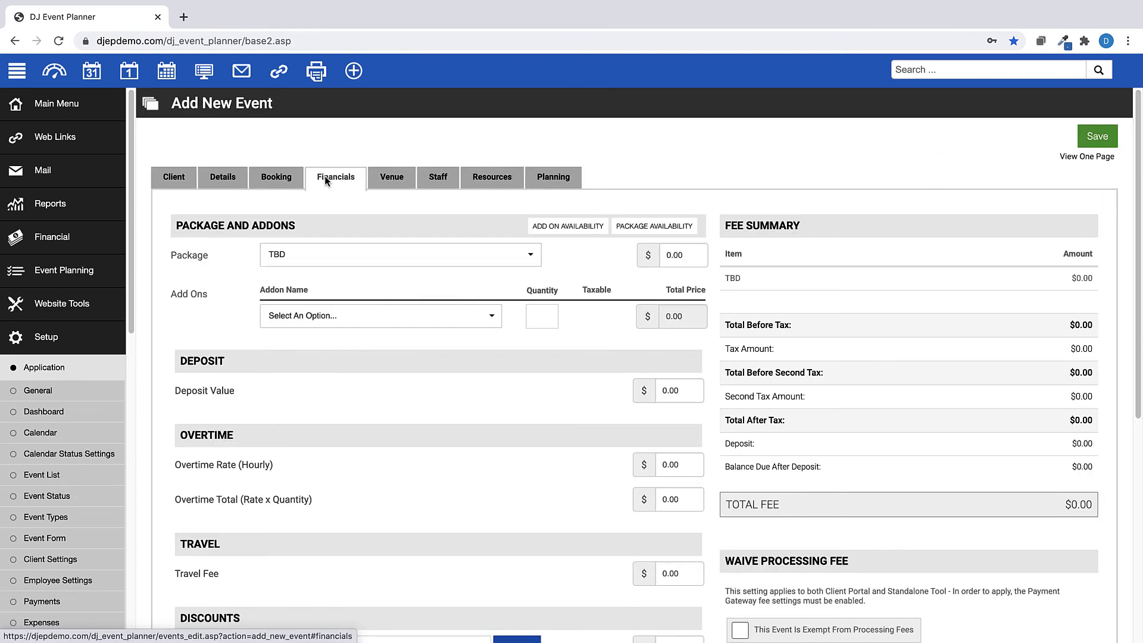
pyautogui.click(350, 257)
pyautogui.click(341, 329)
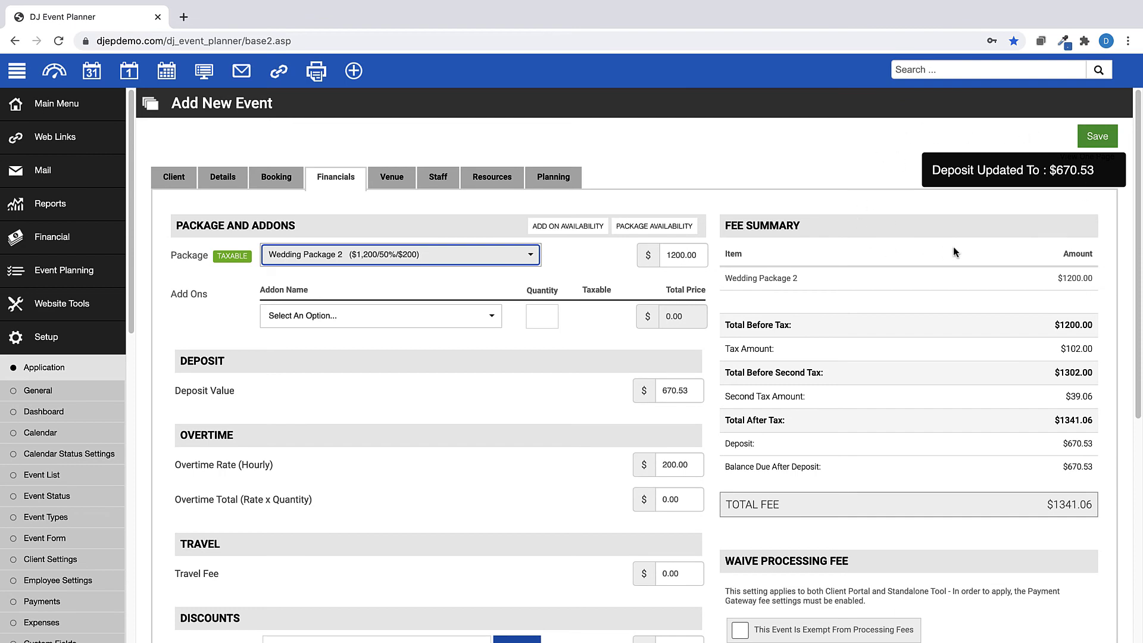
pyautogui.click(530, 259)
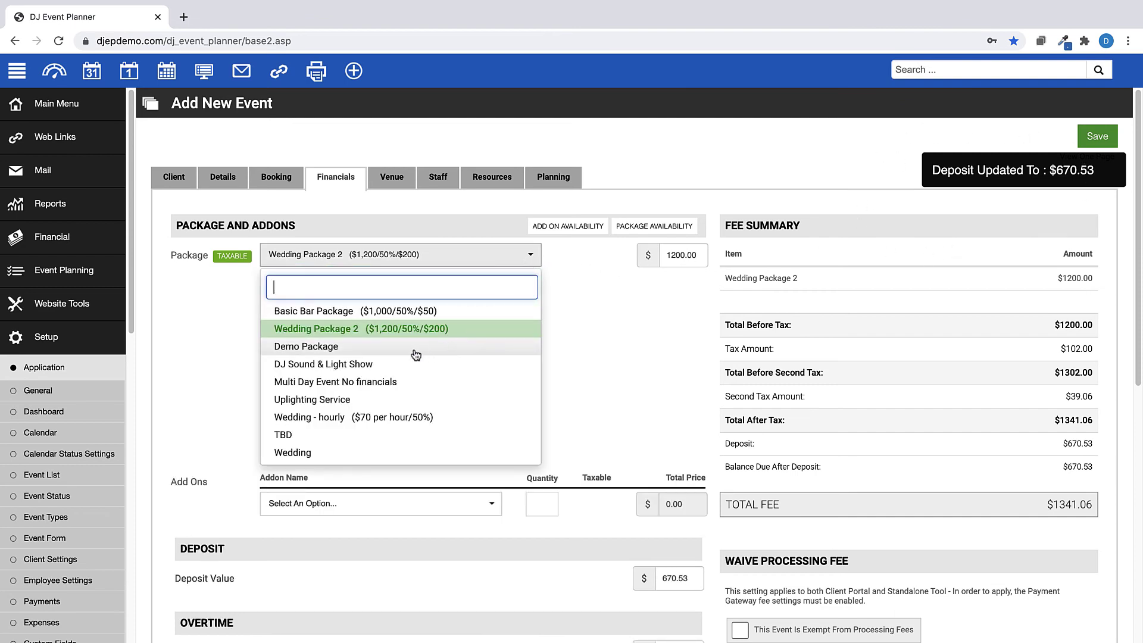
pyautogui.click(385, 348)
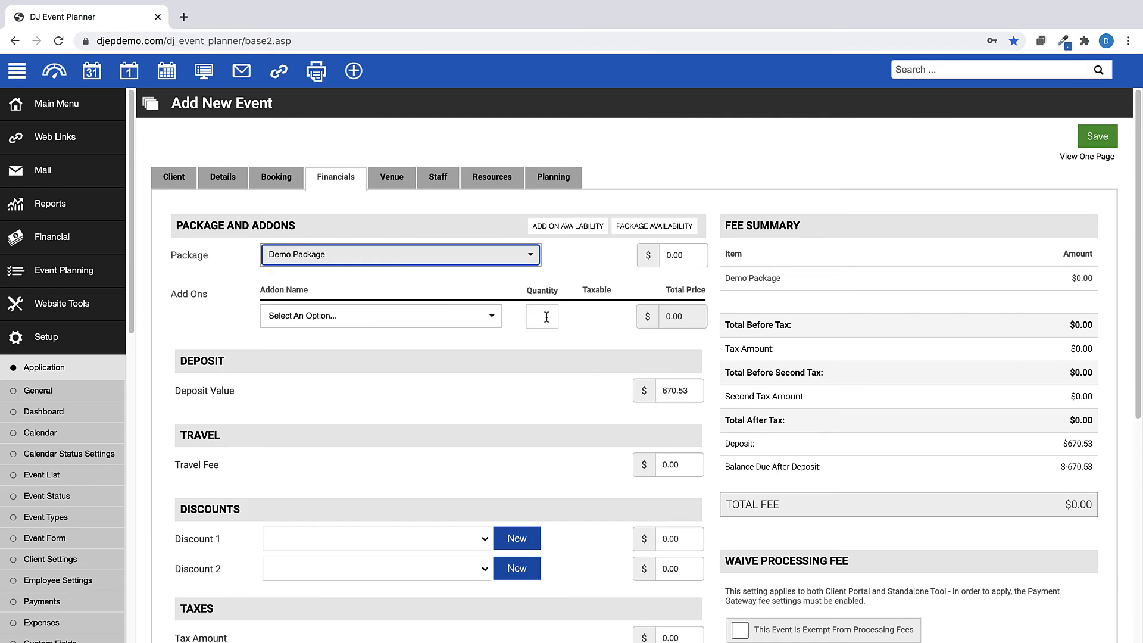
pyautogui.click(58, 541)
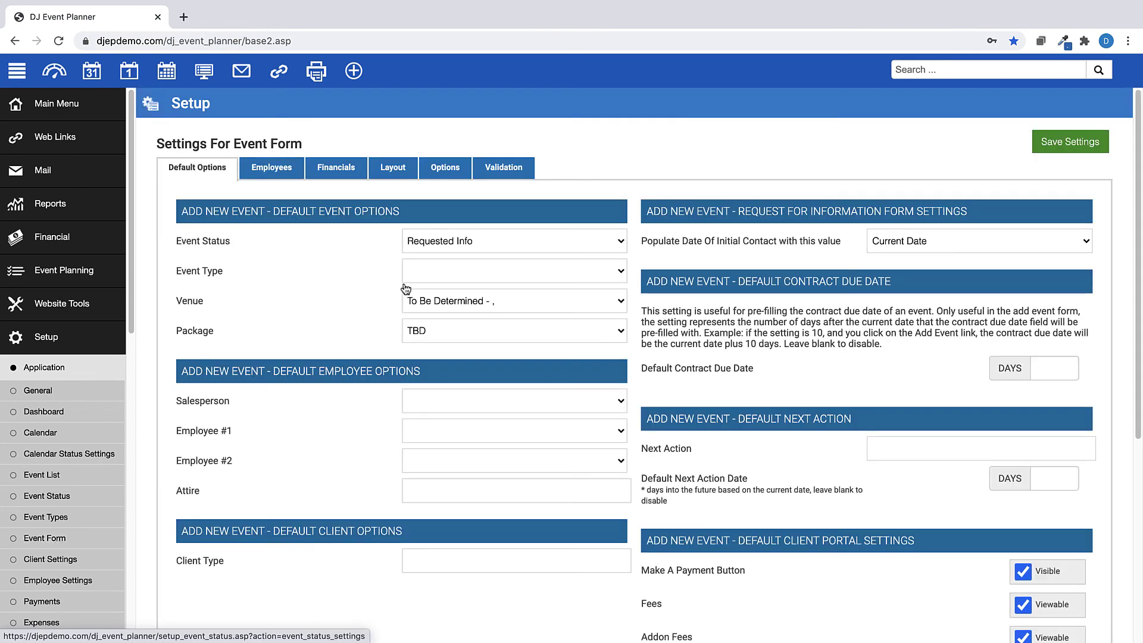
# Save a new event with a past date to trigger the date-not-in-future warning.
pyautogui.click(503, 169)
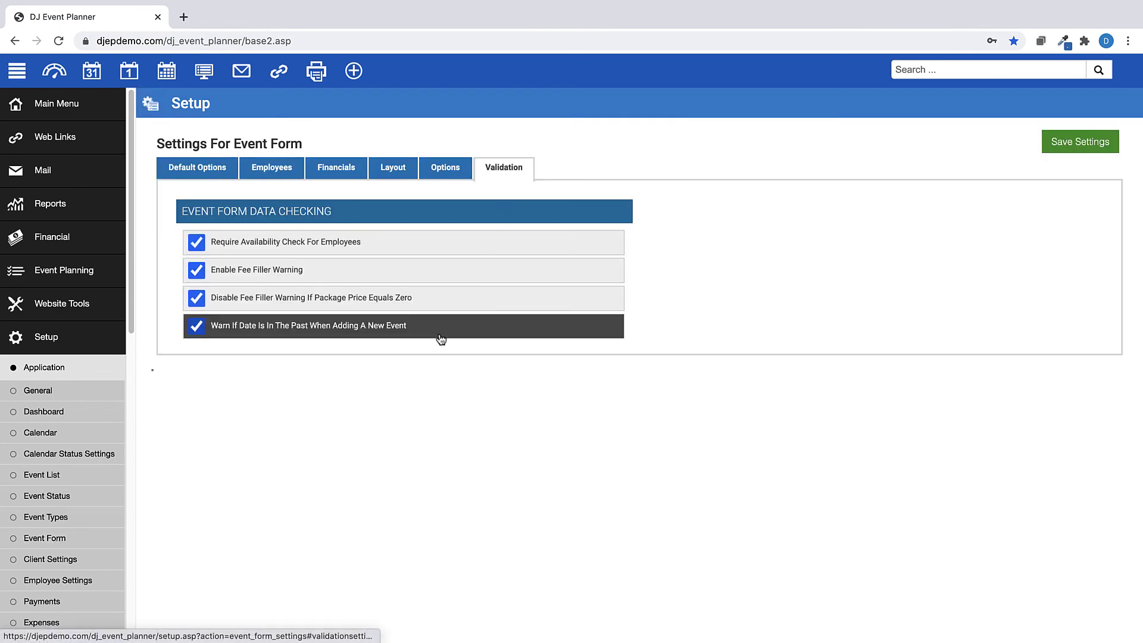
pyautogui.click(353, 71)
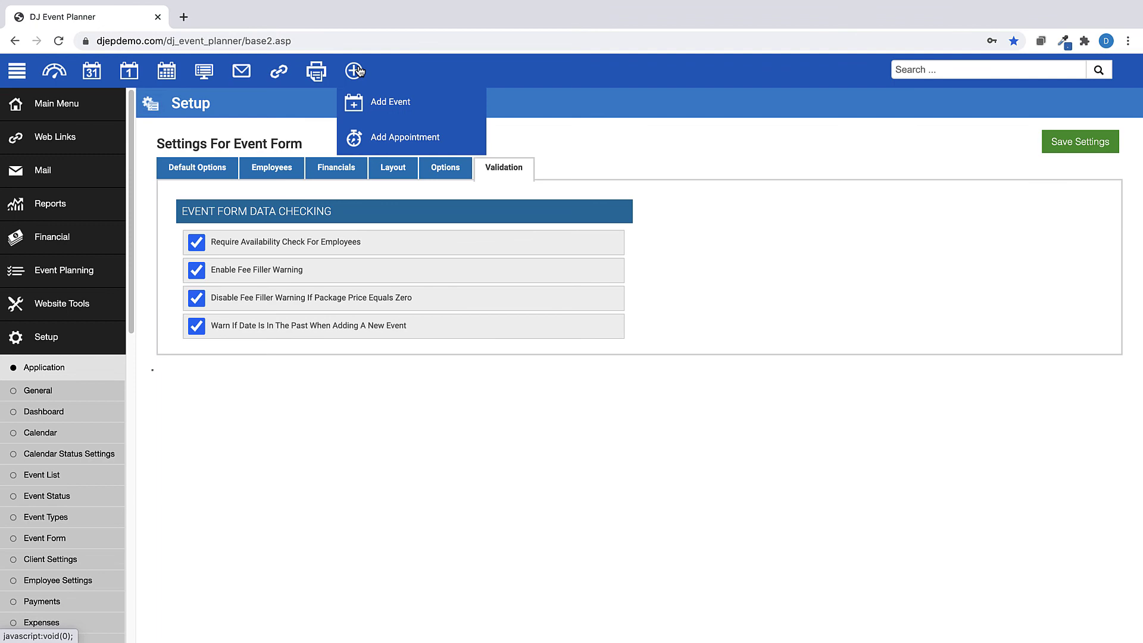
pyautogui.click(389, 104)
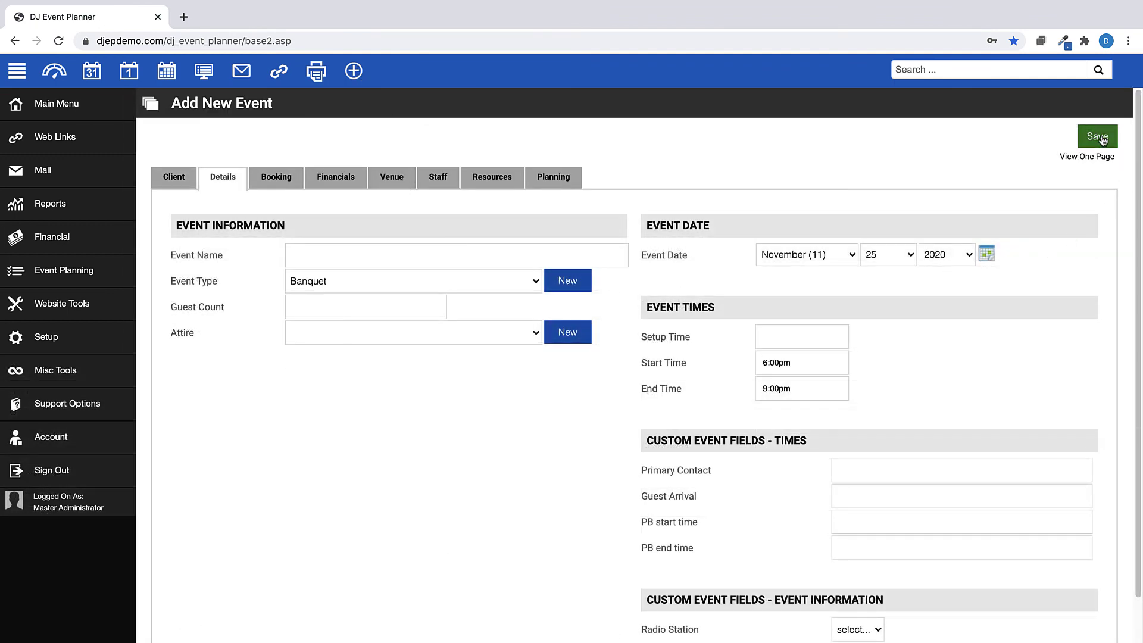
pyautogui.click(1105, 140)
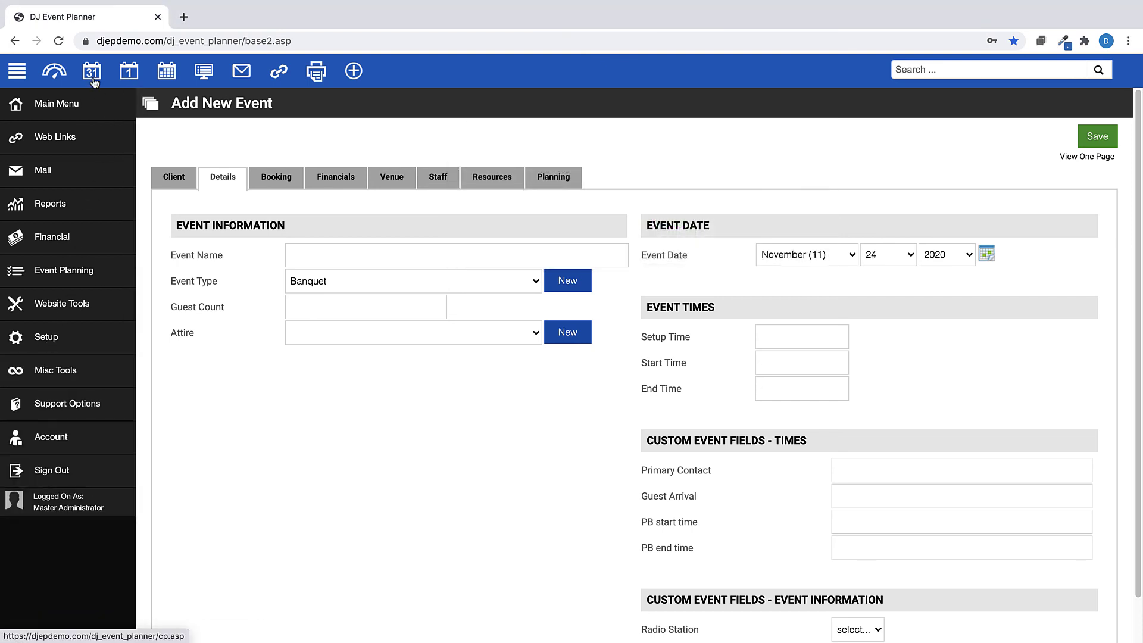
pyautogui.click(93, 73)
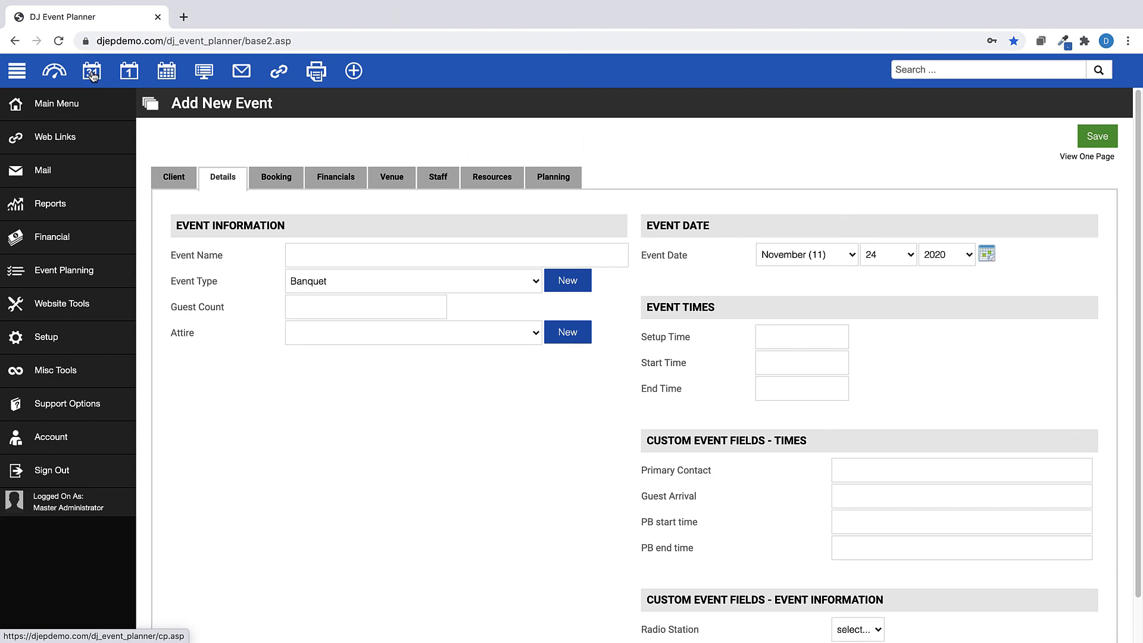